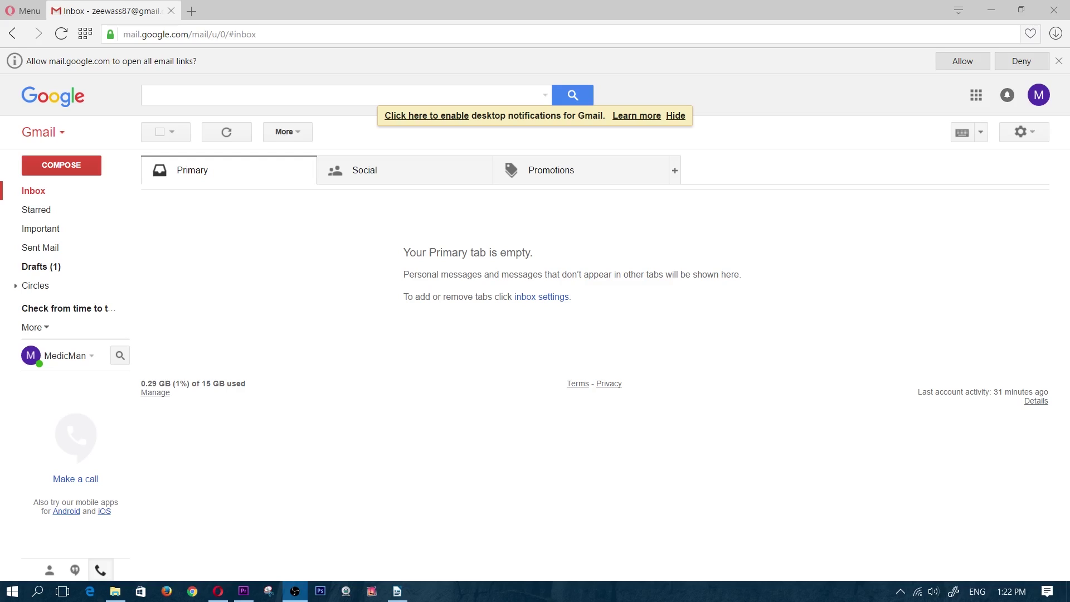
Bring the Writer document forward and start a new line below the e-mail address
left_click(401, 594)
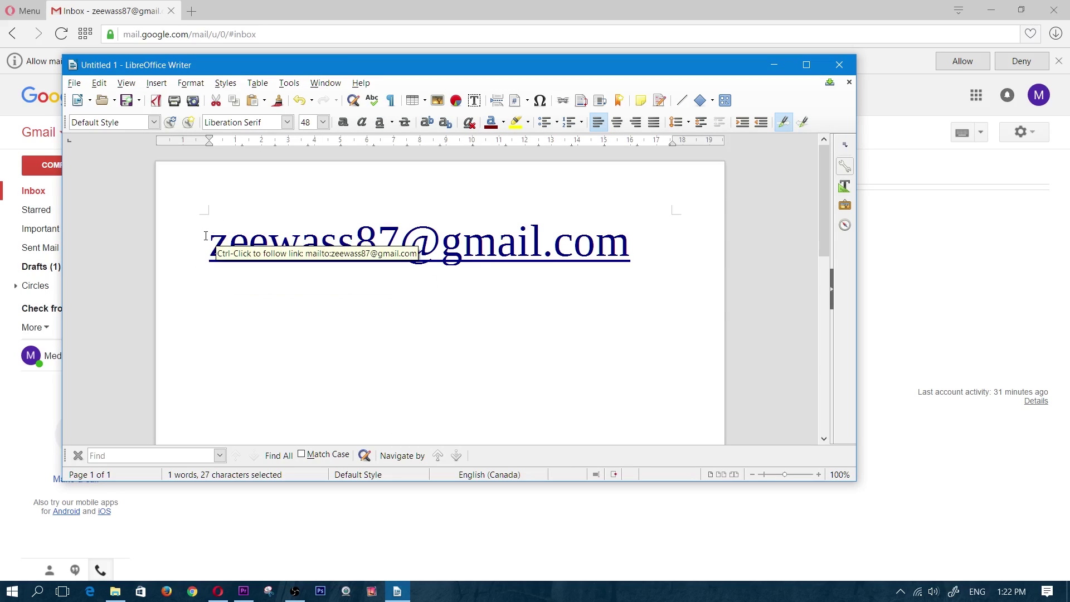
left_click(633, 251)
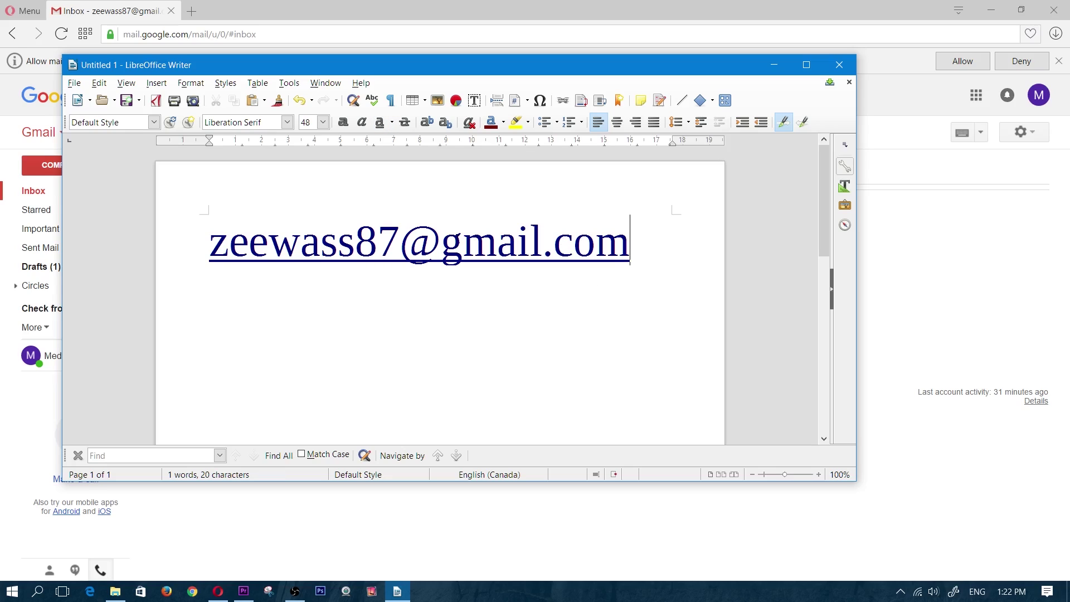
key("Return")
key("Return")
Type the account's +soap alias address on the empty line, select it, and switch back to Gmail
double_click(197, 336)
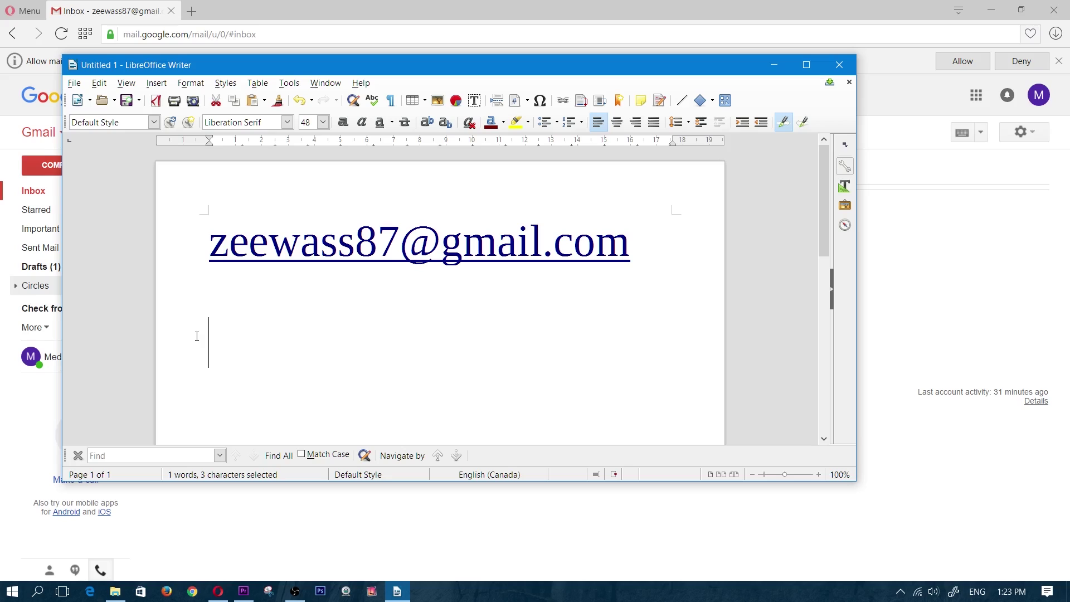
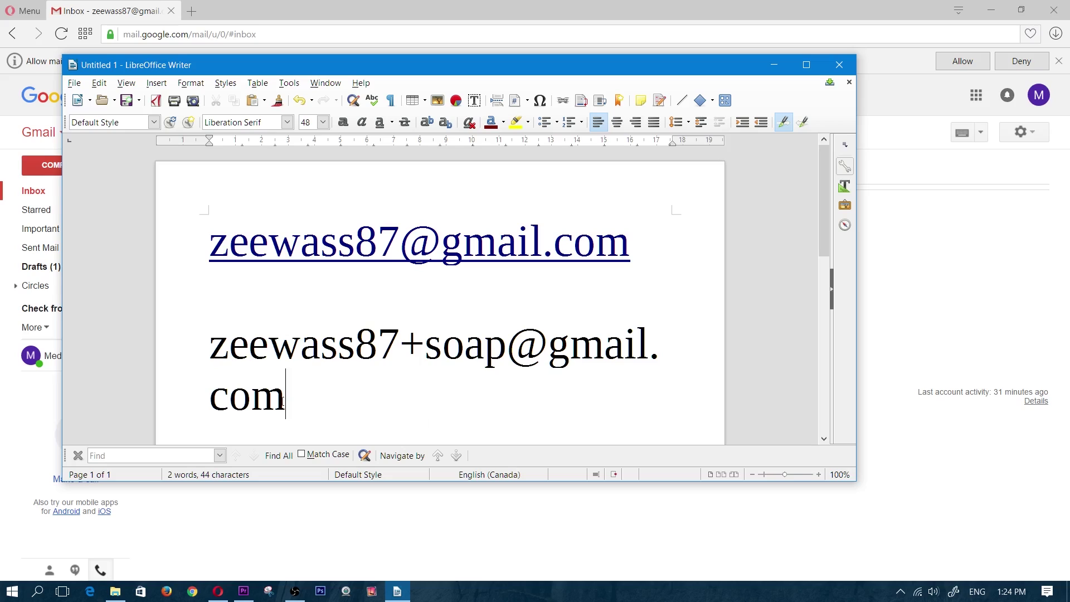
left_click_drag(285, 397, 207, 361)
key("ctrl+c")
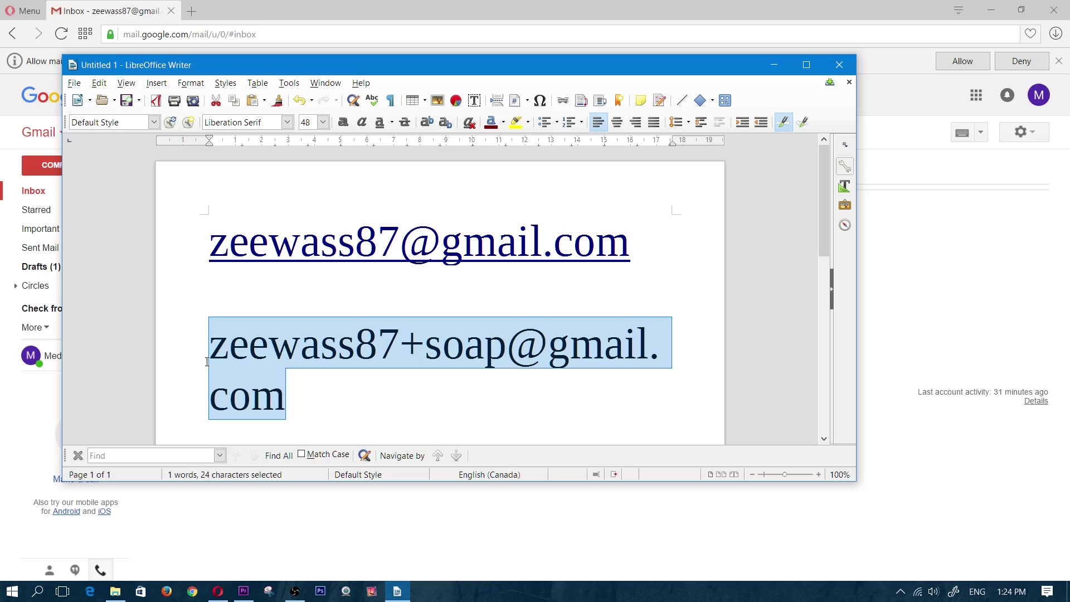
key("alt+Tab")
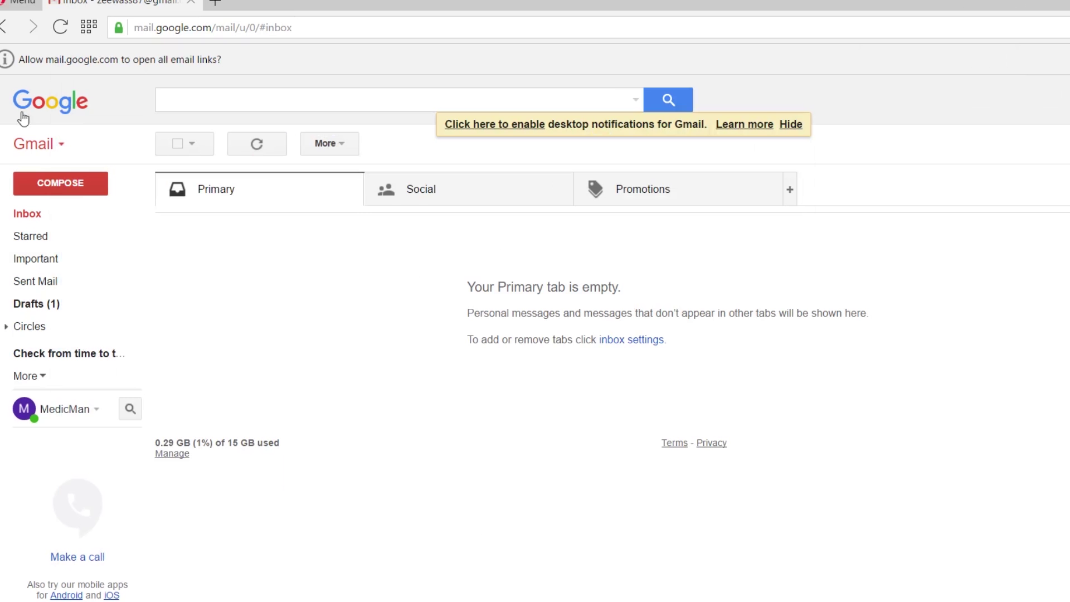
Compose an email to the pasted +soap alias with subject 'freebies' and send it
left_click(48, 180)
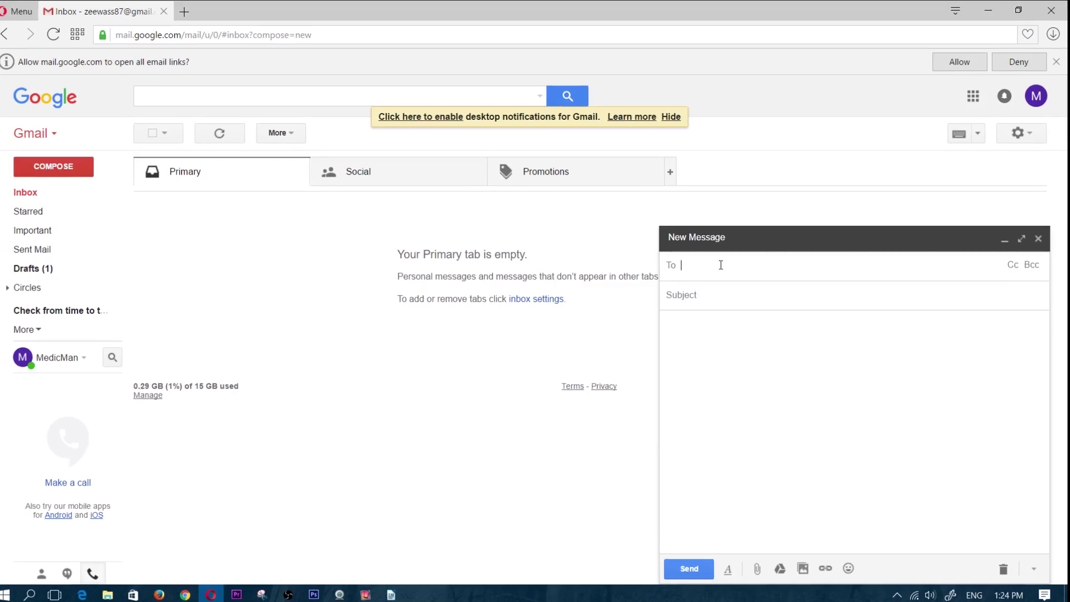
key("ctrl+v")
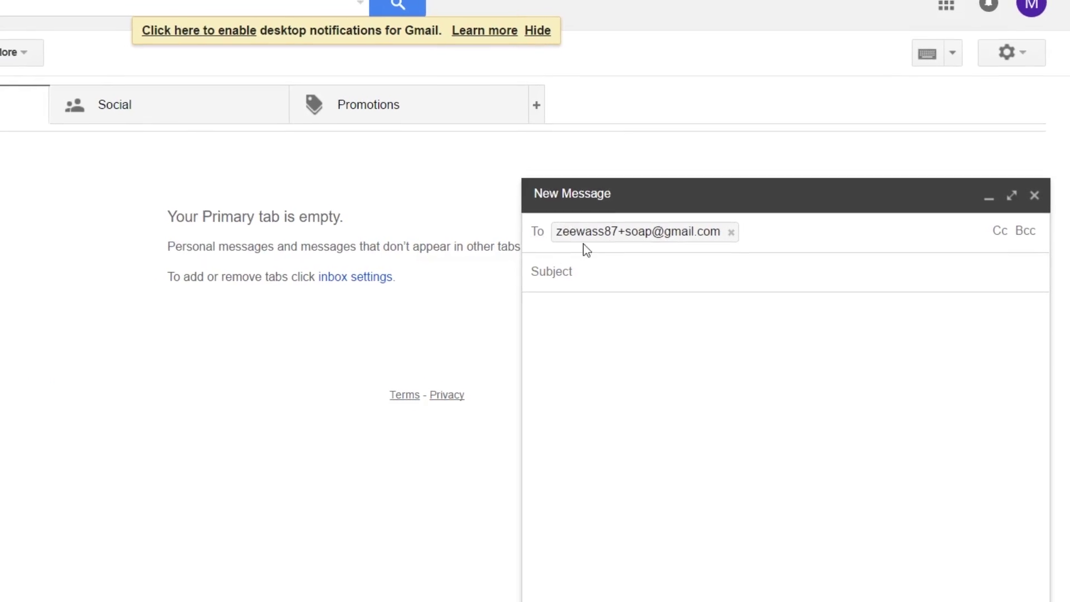
left_click(617, 274)
type("freebies")
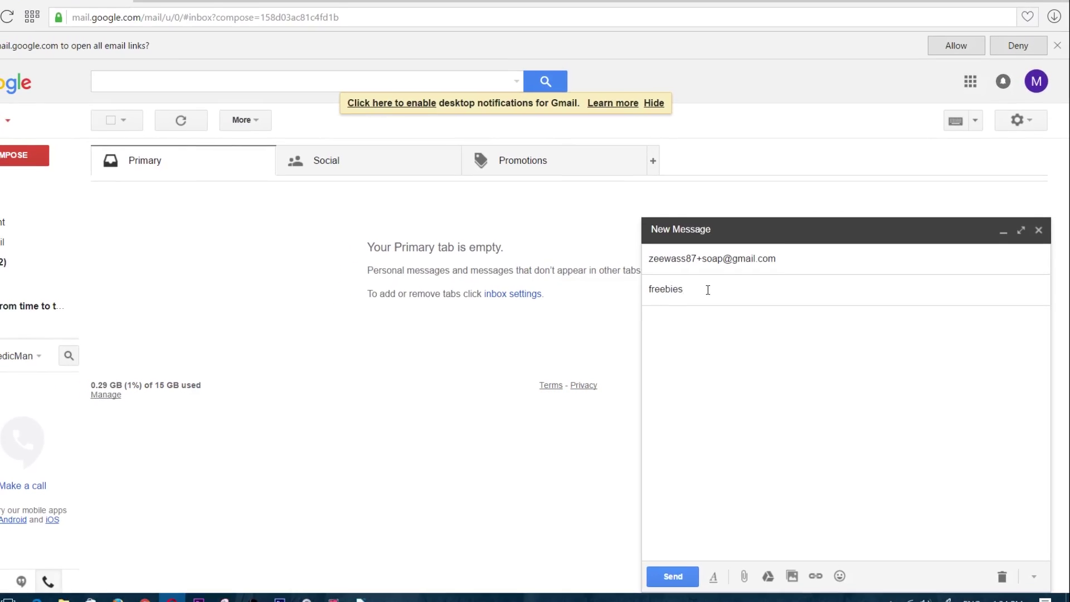
left_click(673, 576)
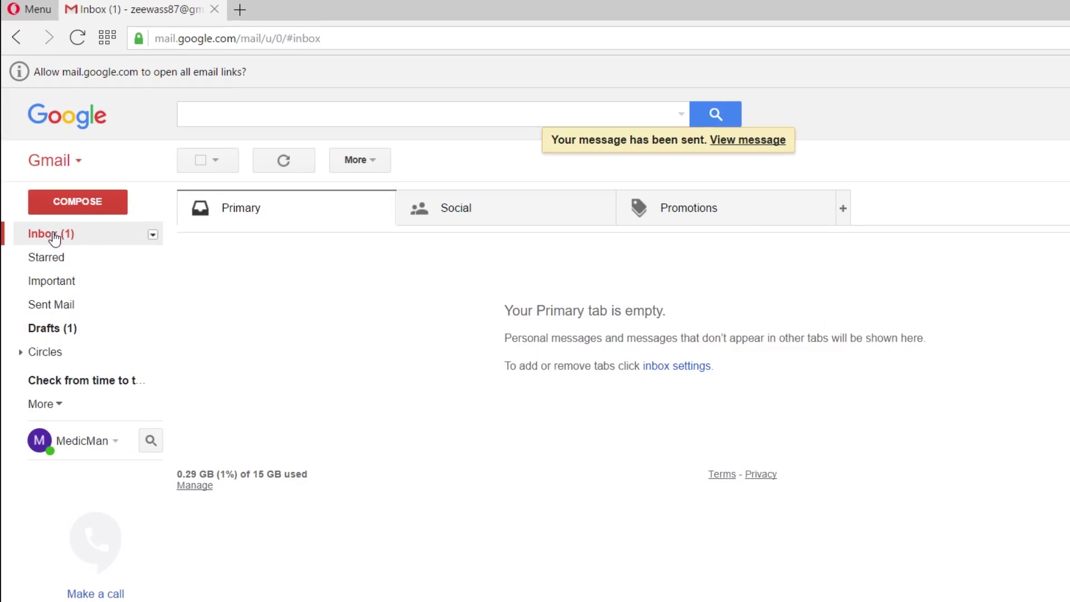
Open the 'freebies' email and check its recipient details show the +soap alias
left_click(131, 263)
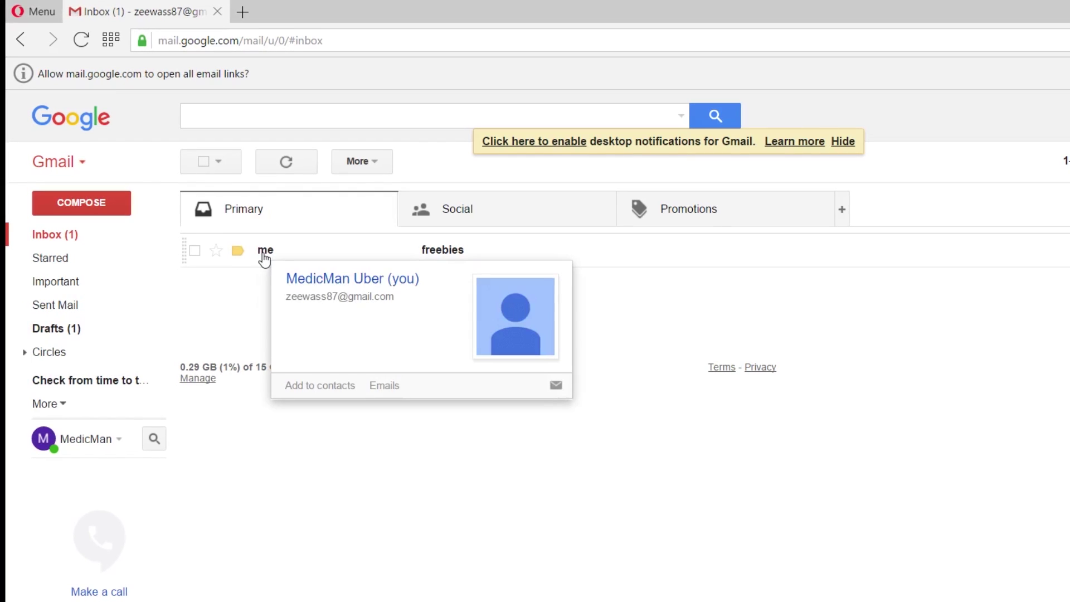
left_click(264, 257)
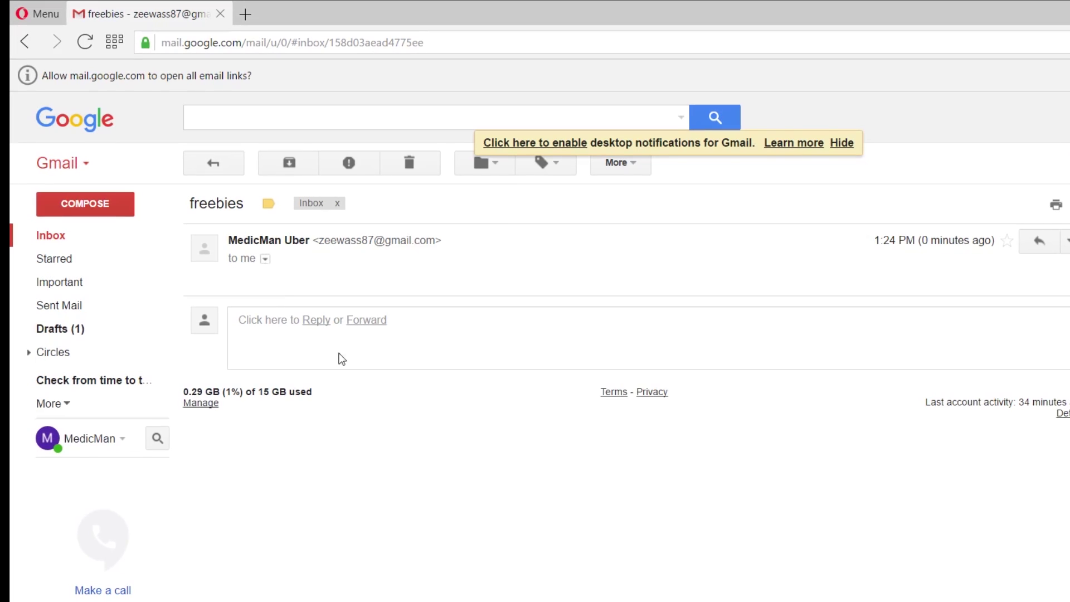
left_click(268, 260)
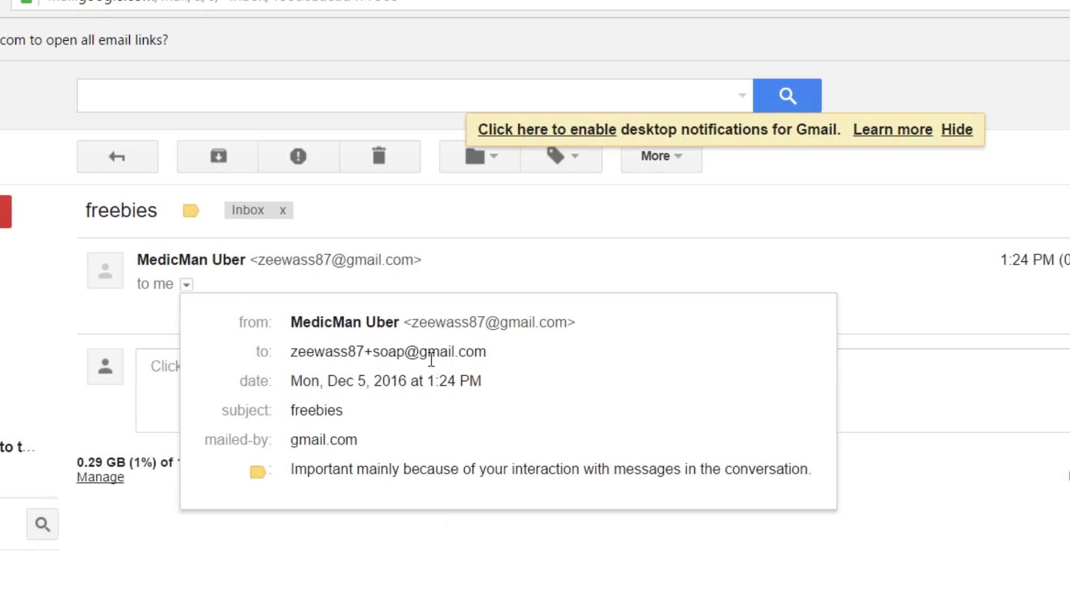
mouse_move(397, 350)
left_click(620, 599)
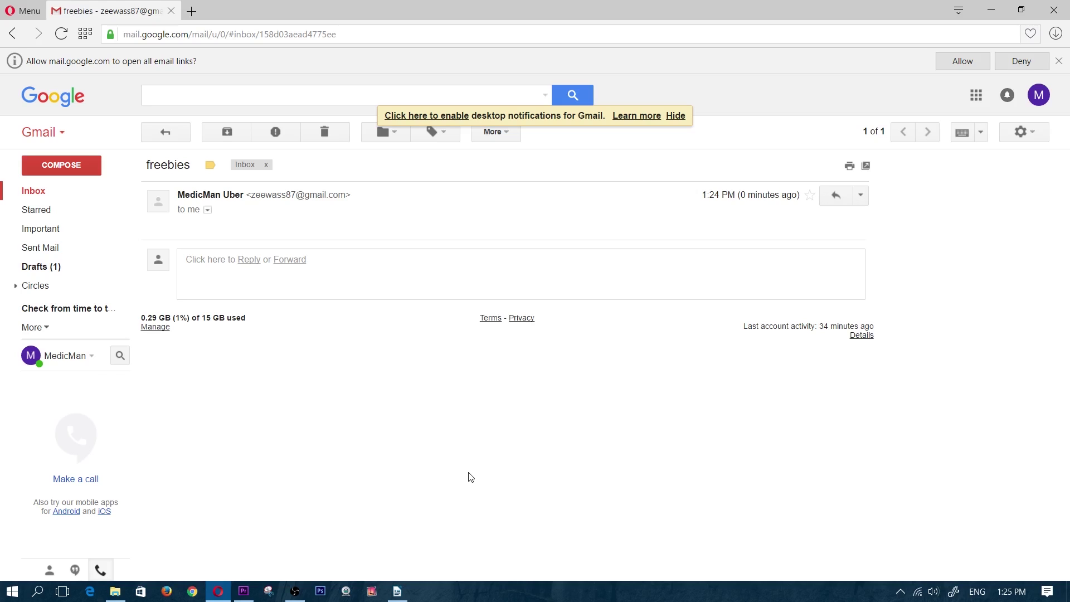
Back in Writer, replace the second address's 'soap' alias with 'deal'
key("alt+Tab")
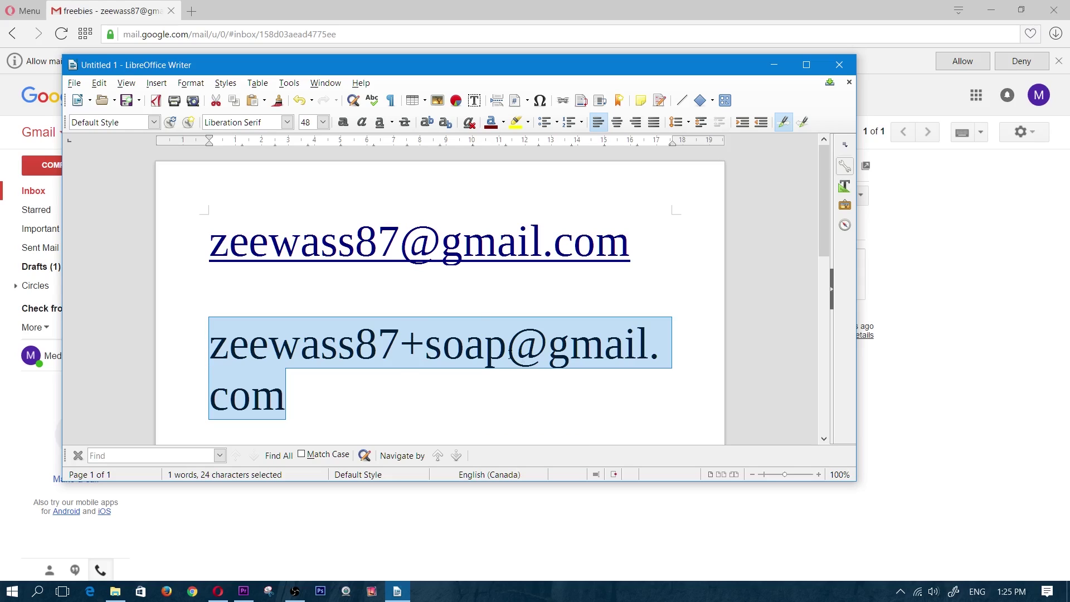
left_click(508, 346)
key("BackSpace")
key("BackSpace")
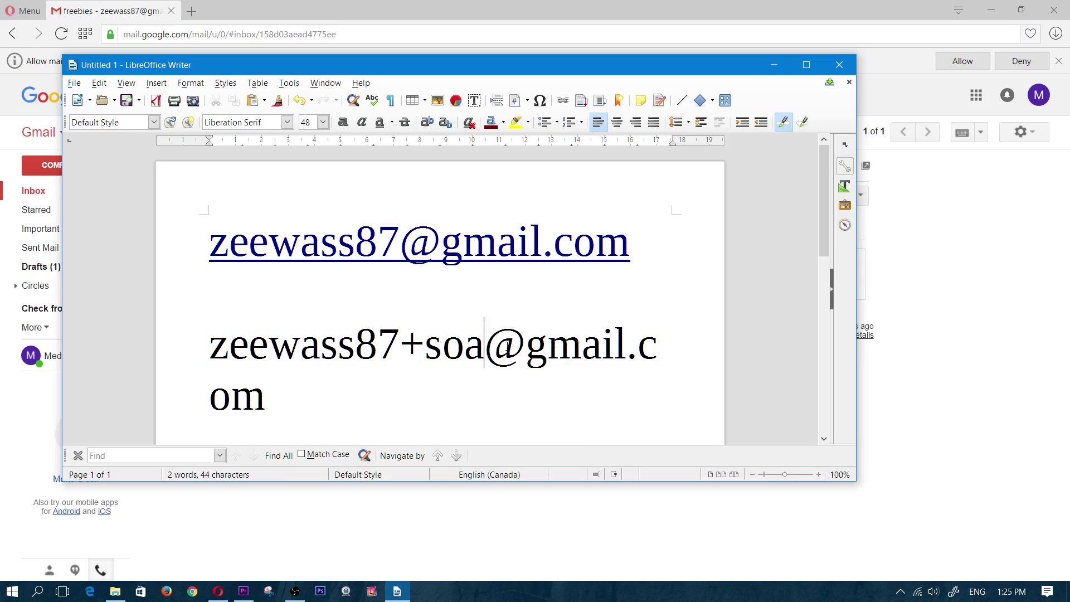
key("BackSpace")
key("BackSpace")
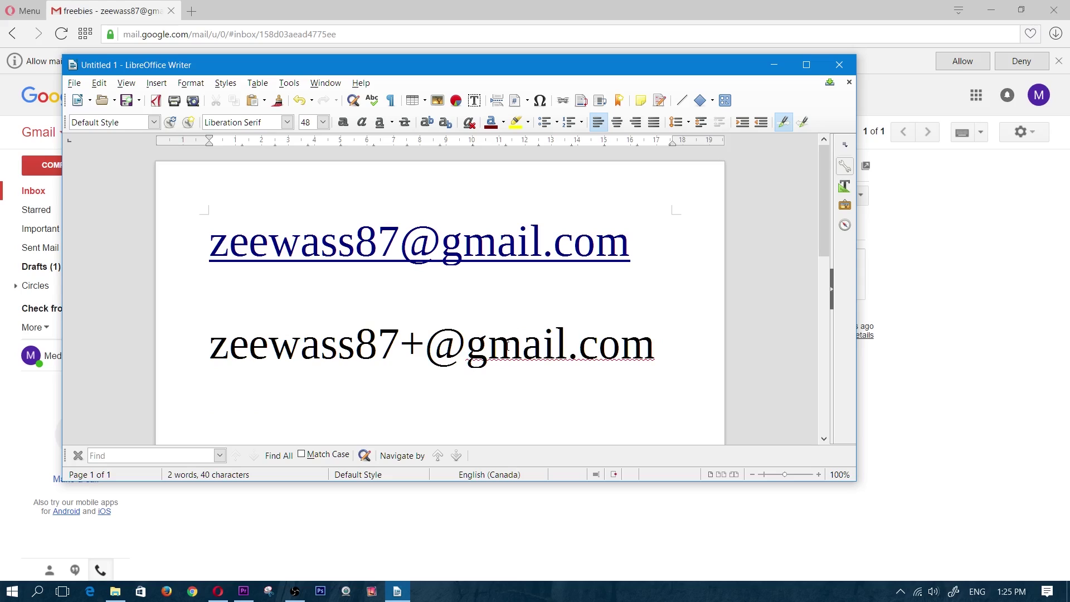
type("deal")
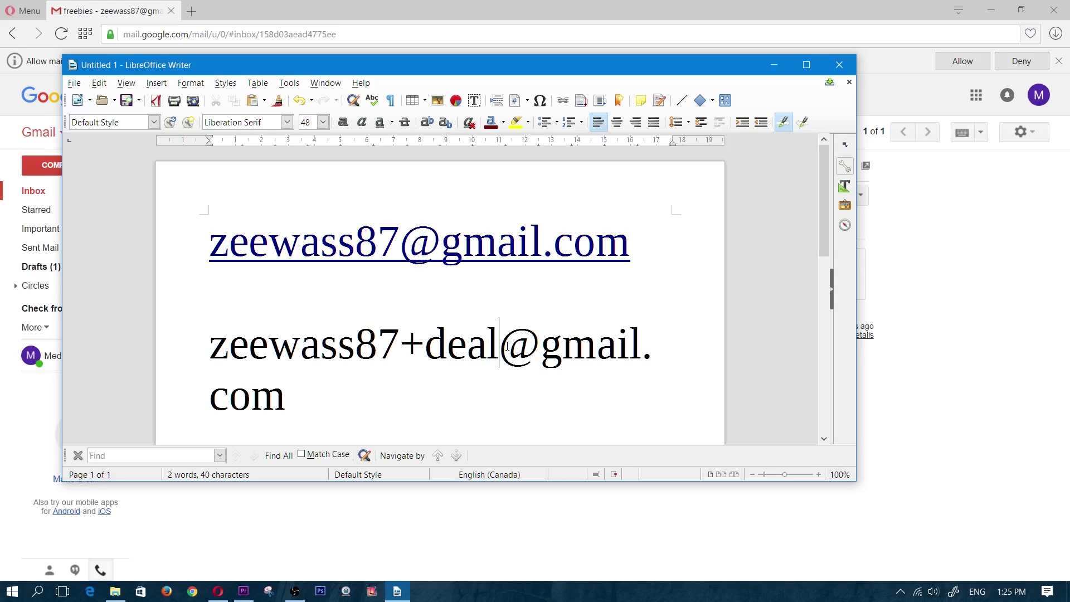
Restore the alias to '+soap' and select the whole second address line
key("BackSpace")
key("BackSpace")
key("BackSpace")
key("BackSpace")
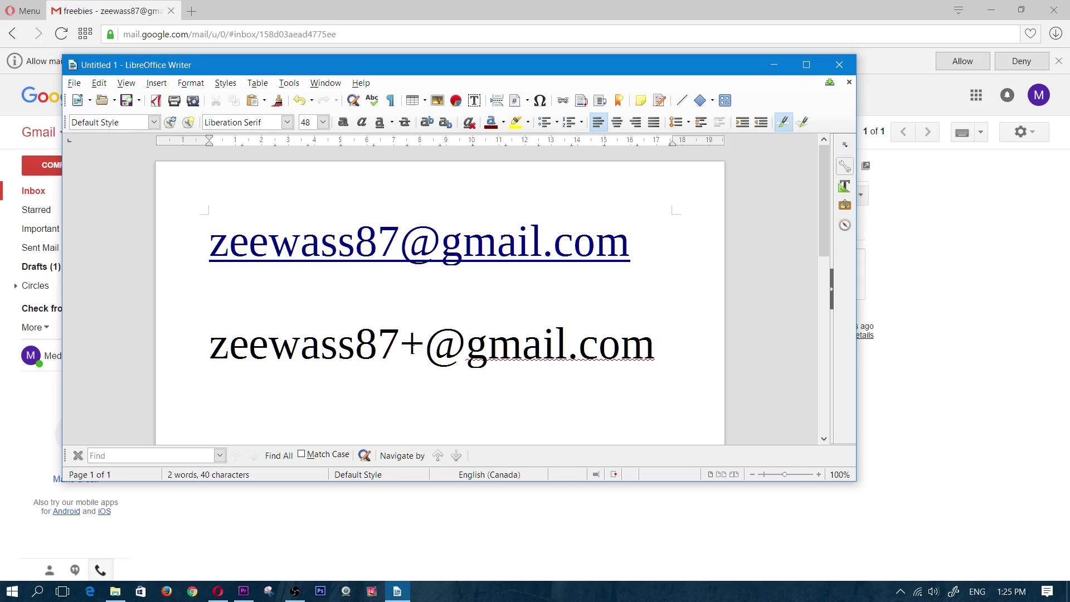
key("BackSpace")
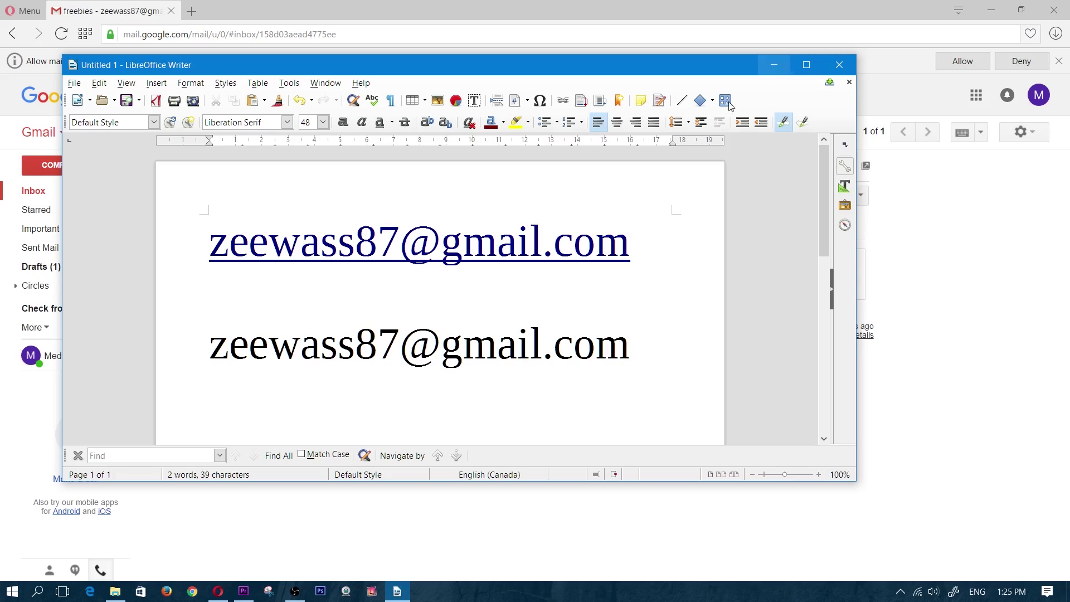
type("+soap")
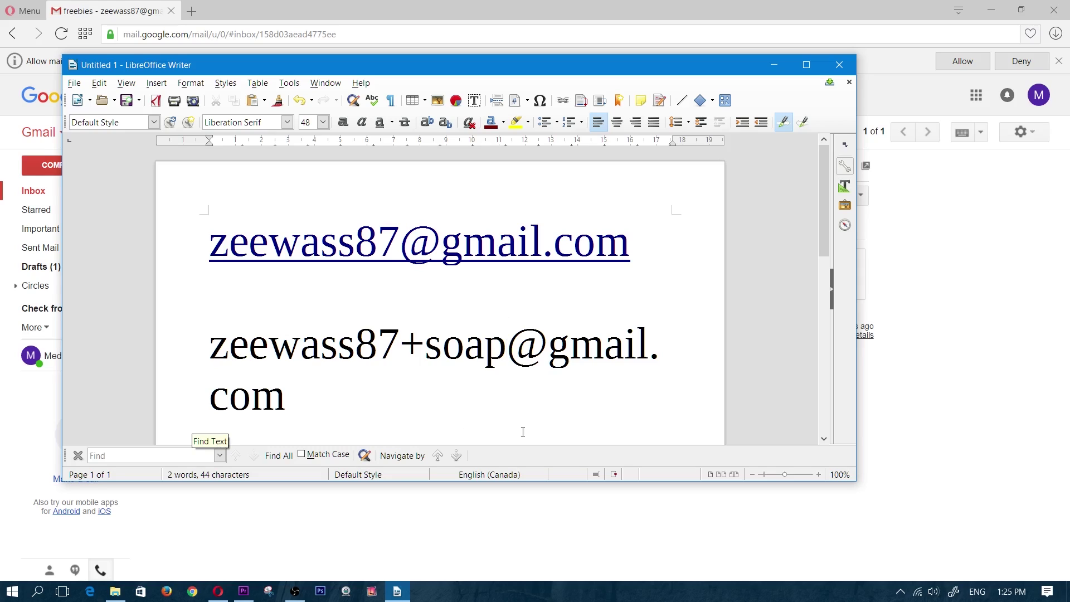
left_click_drag(335, 412, 208, 341)
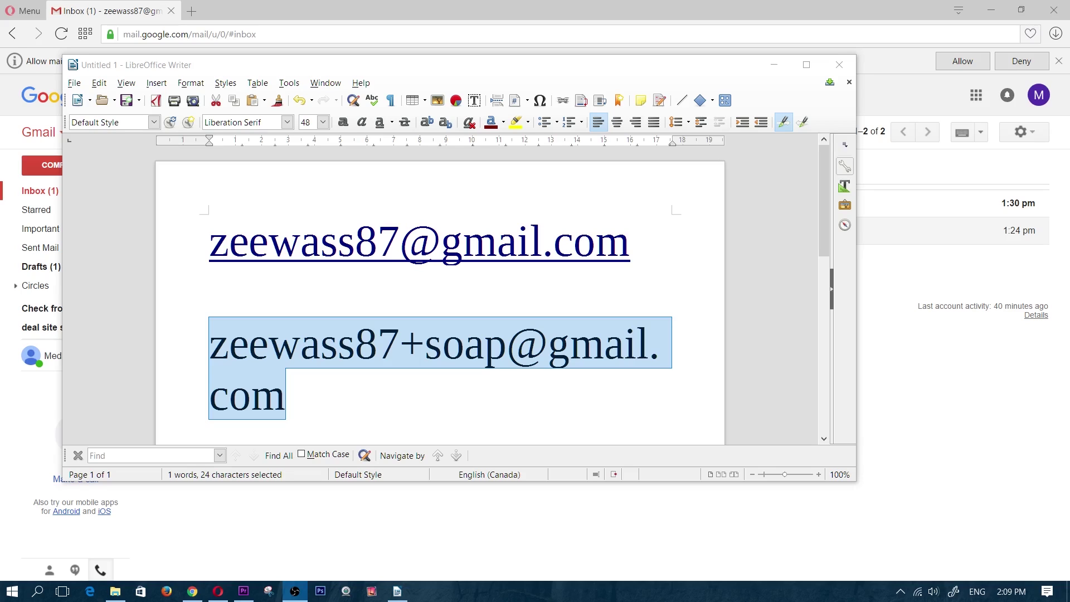
Select the alias word 'soap', replace it with 'wall', then erase it
left_click(423, 348)
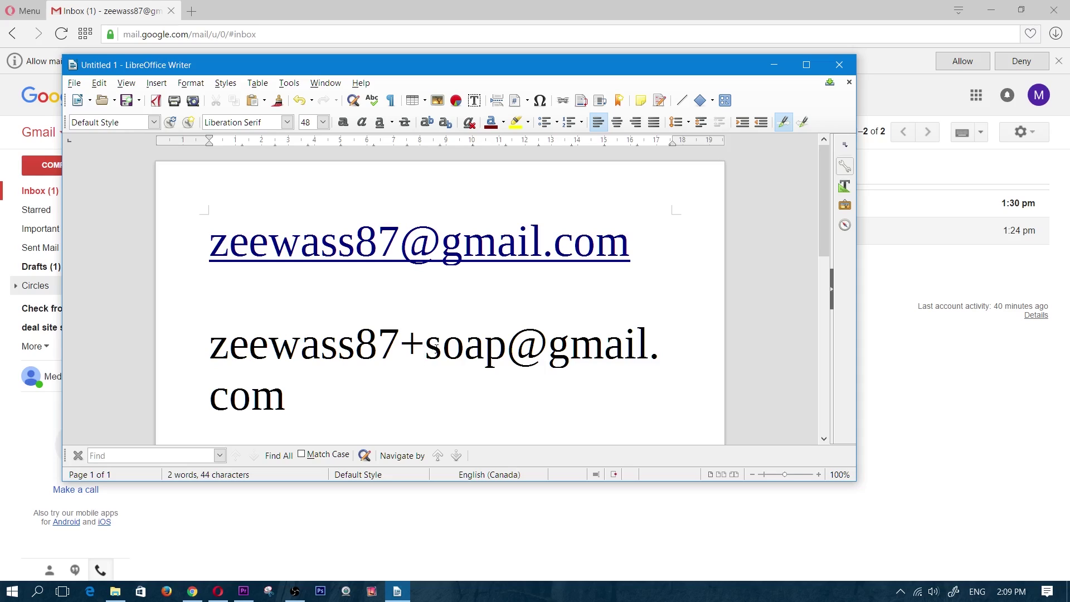
key("Right")
key("Right")
key("Right")
key("Right")
left_click(424, 352, "shift")
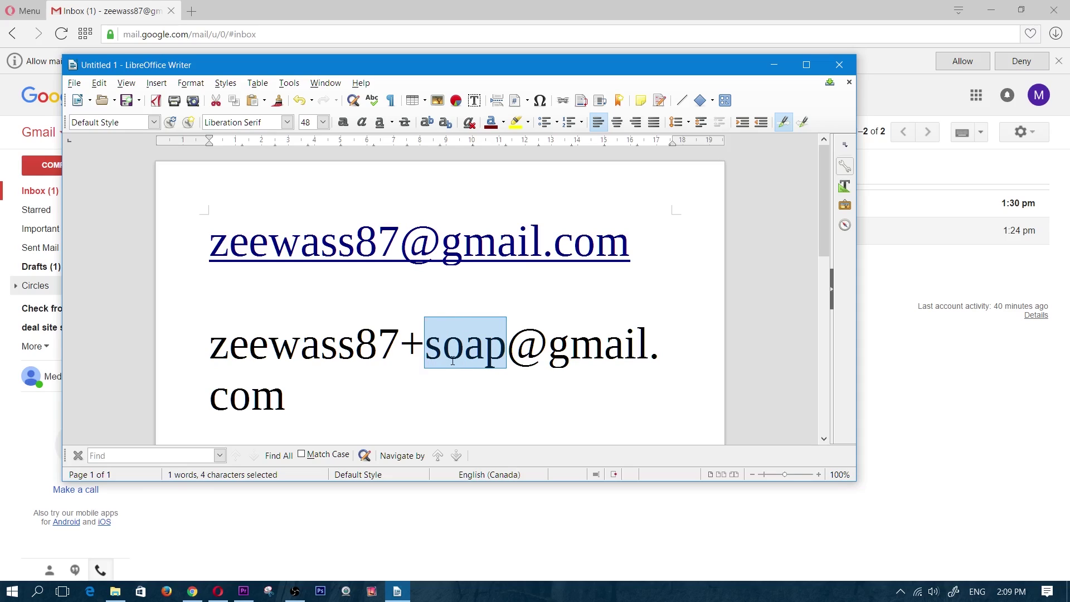
left_click(431, 360)
left_click_drag(430, 360, 483, 349)
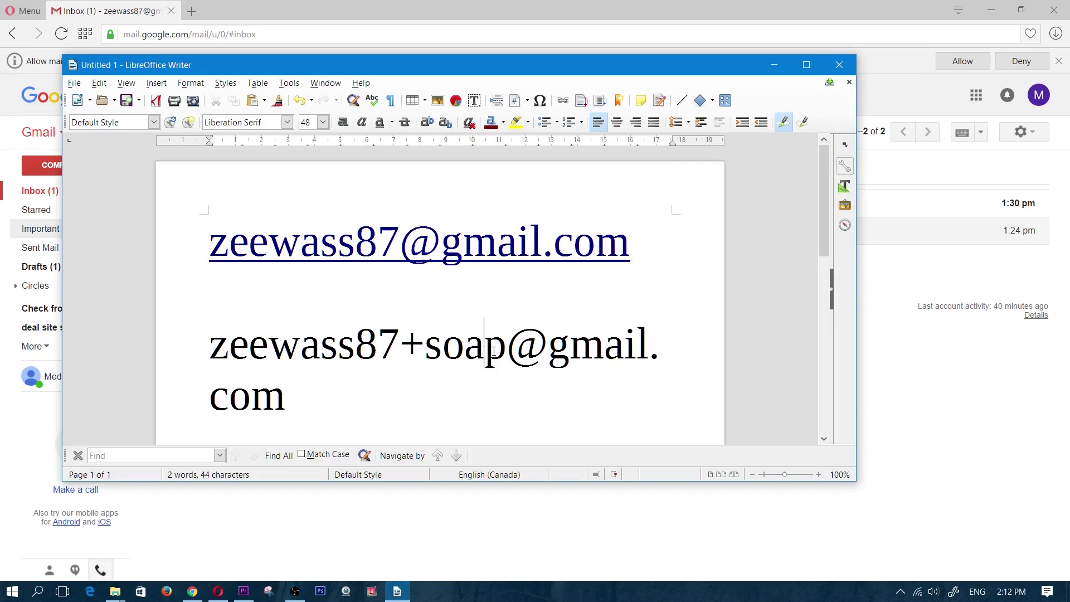
left_click_drag(506, 350, 422, 341)
type("wall")
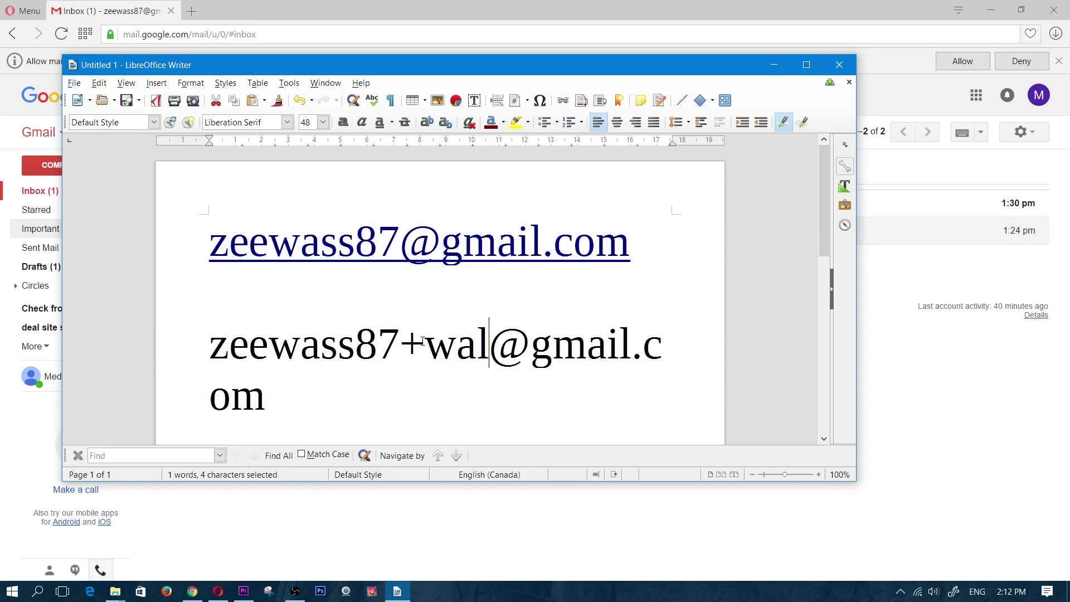
key("BackSpace")
key("BackSpace")
key("BackSpace")
key("BackSpace")
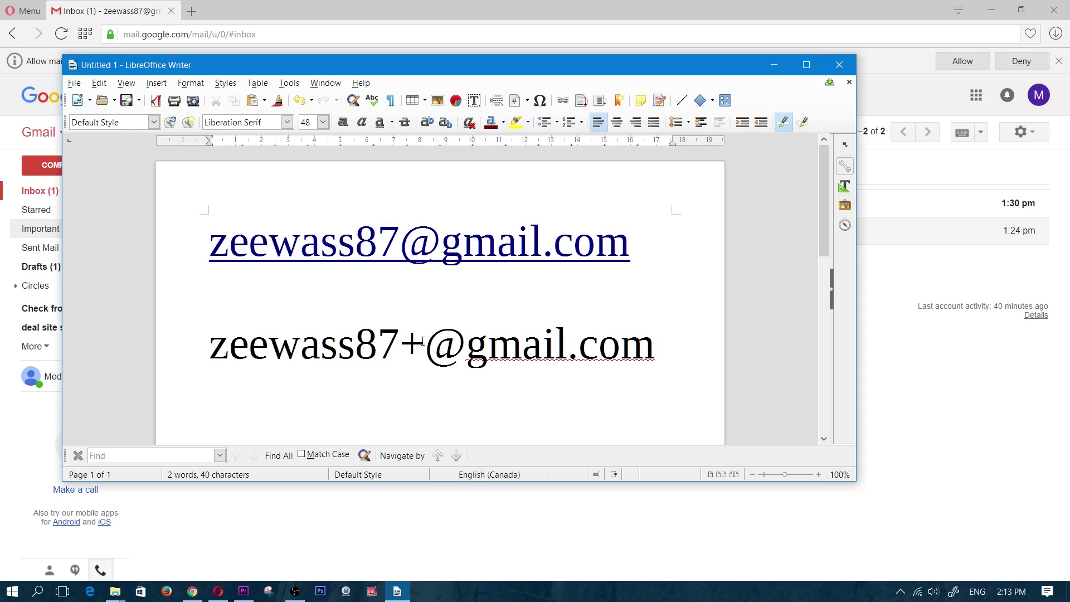
Try 'camera', 'diapers', 'shampoo' and 'slickdeals' as alias words after the plus, erasing each
type("camera")
key("BackSpace")
key("BackSpace")
key("BackSpace")
key("BackSpace")
key("BackSpace")
key("BackSpace")
type("diapers")
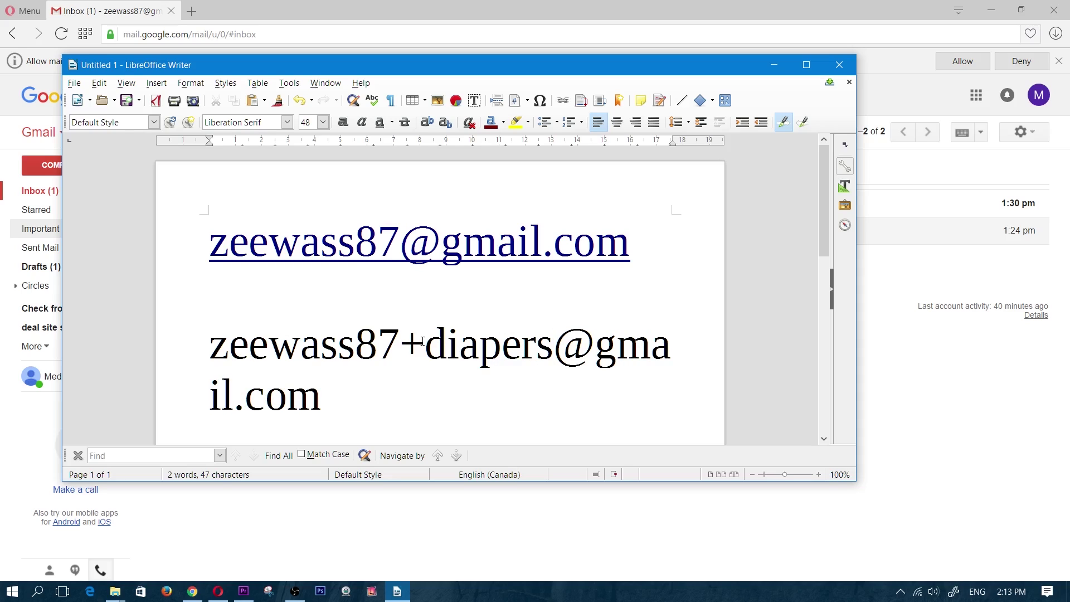
key("BackSpace")
key("BackSpace")
key("BackSpace")
key("BackSpace")
key("BackSpace")
key("BackSpace")
key("BackSpace")
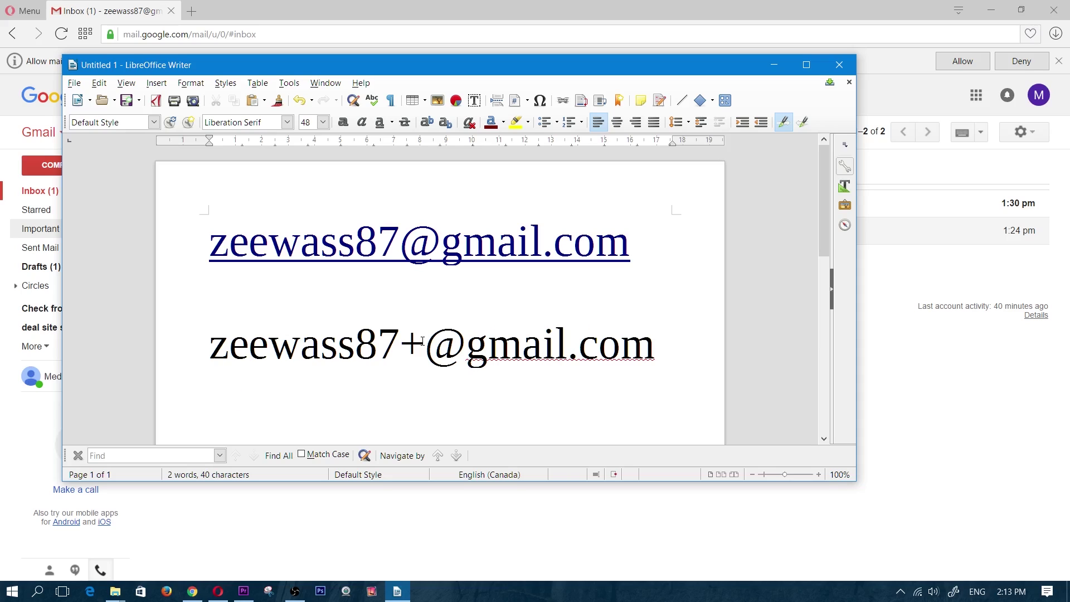
type("shampoo")
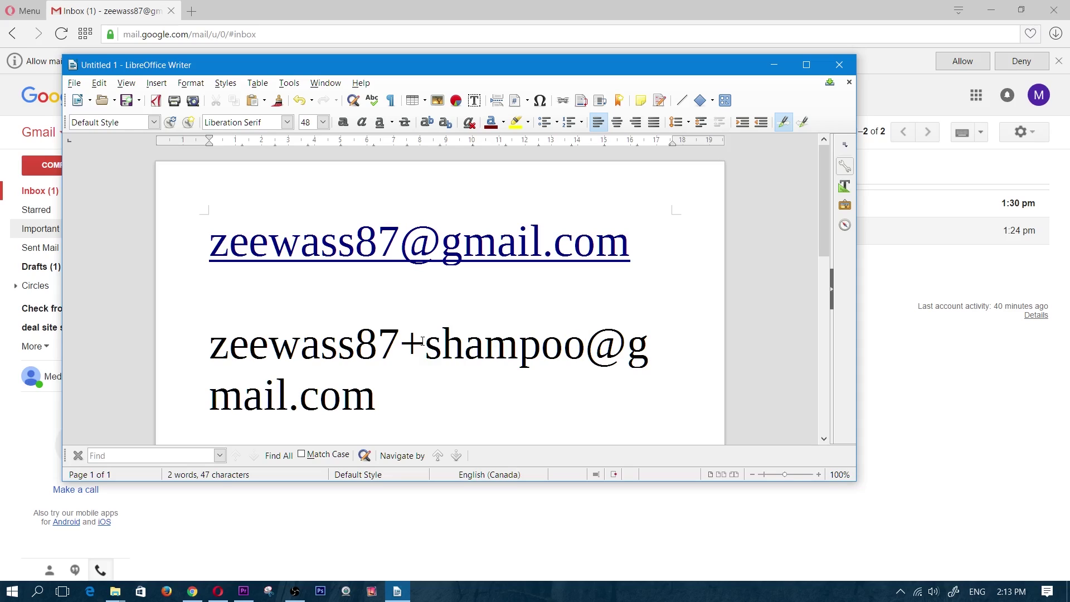
key("BackSpace")
key("BackSpace")
key("BackSpace")
key("BackSpace")
key("BackSpace")
key("BackSpace")
key("BackSpace")
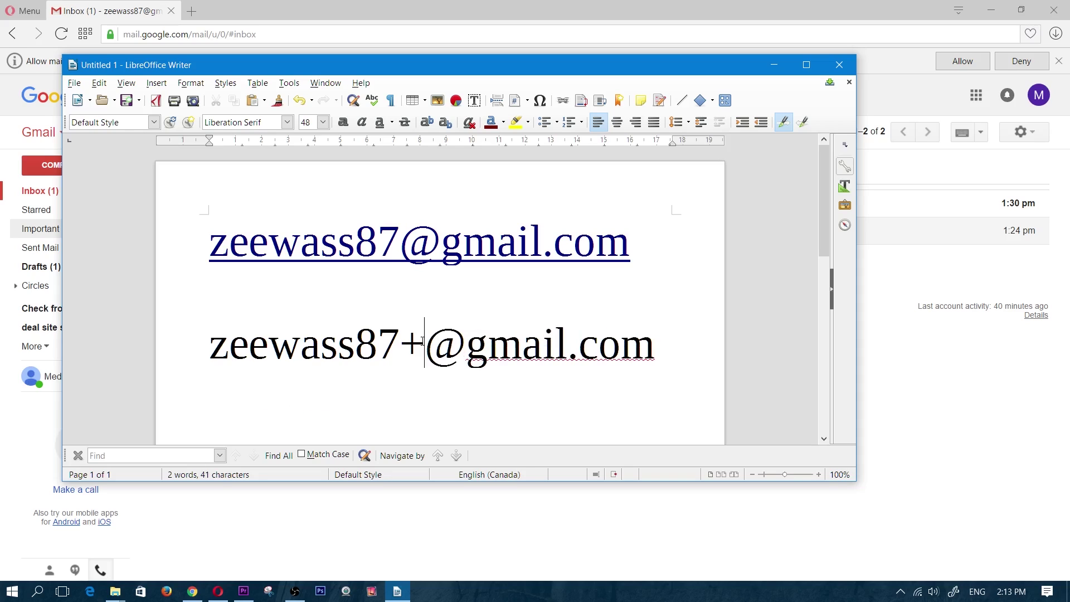
type("slick")
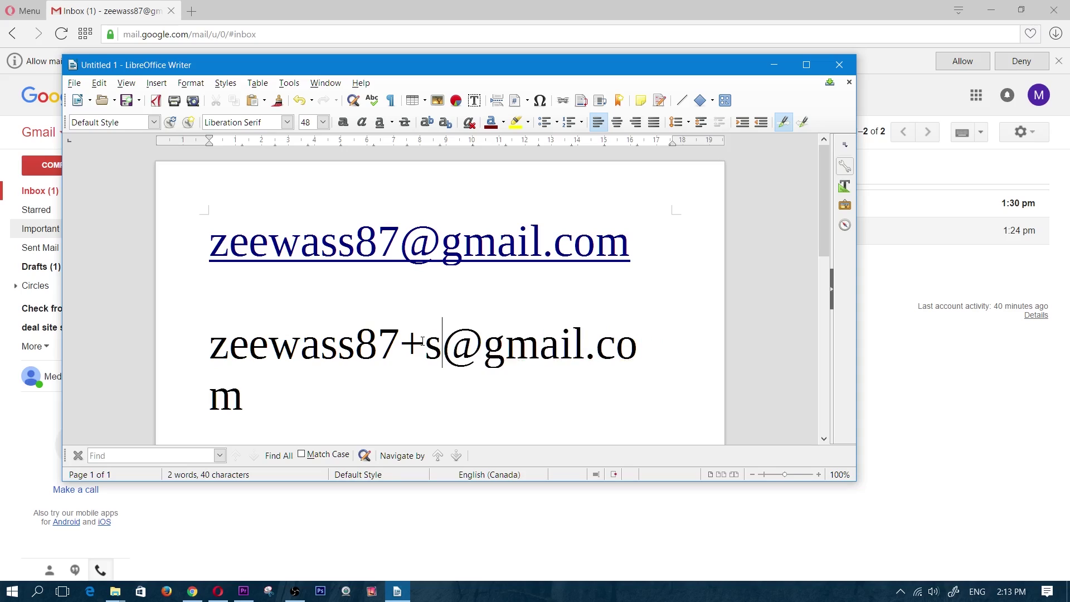
type("deals")
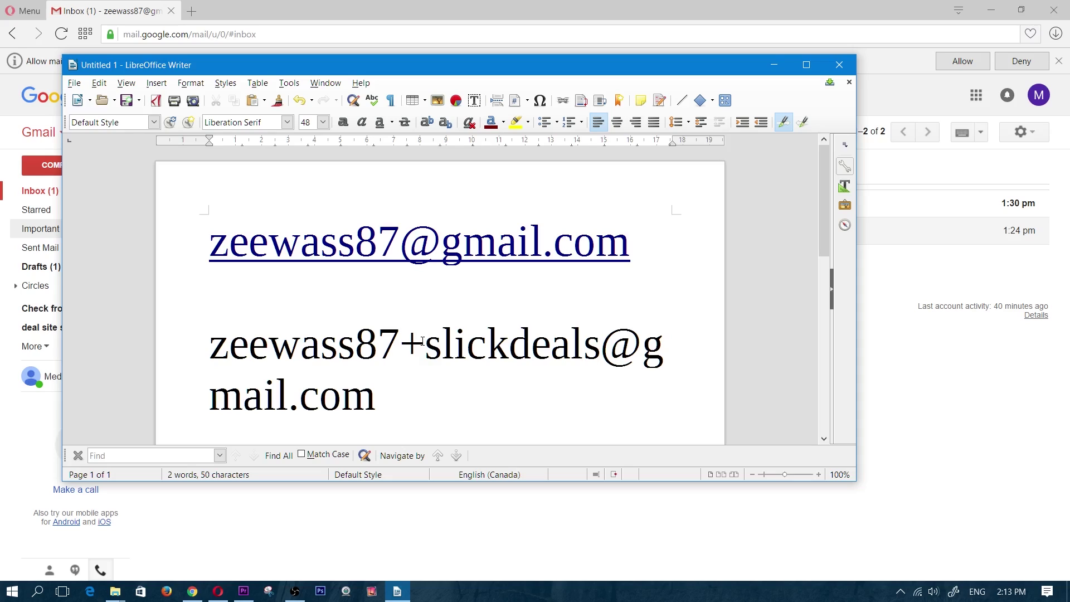
key("BackSpace")
key("BackSpace")
key("BackSpace")
key("BackSpace")
key("BackSpace")
key("BackSpace")
key("BackSpace")
key("BackSpace")
key("BackSpace")
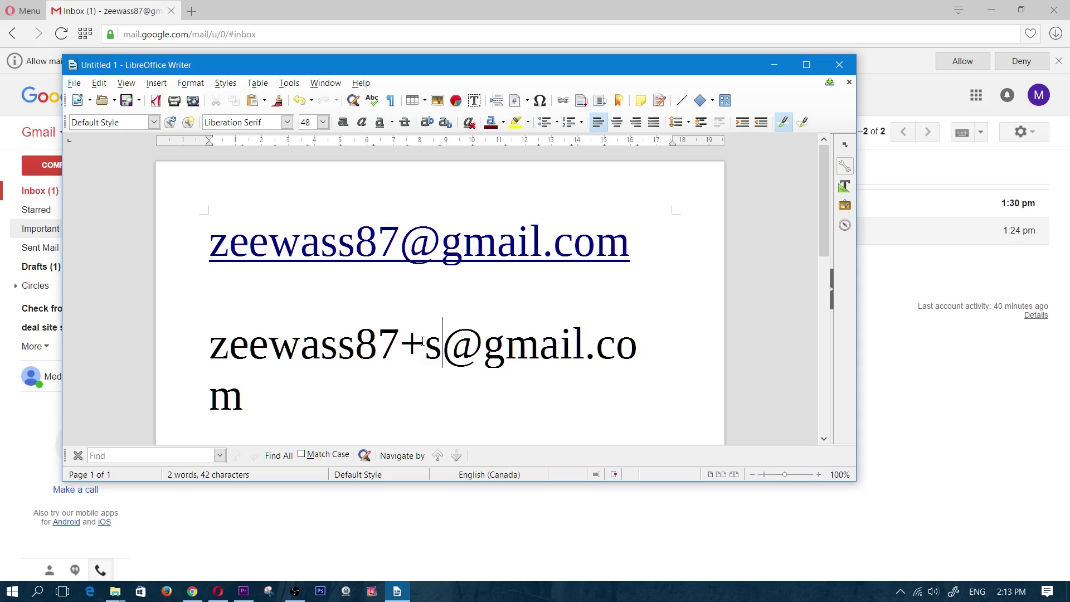
key("BackSpace")
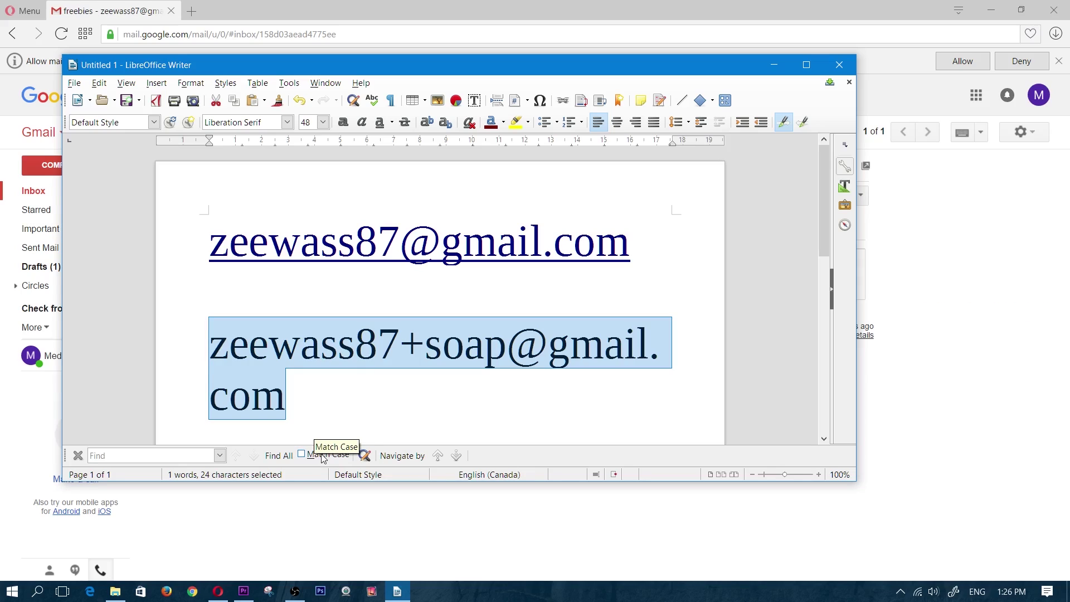
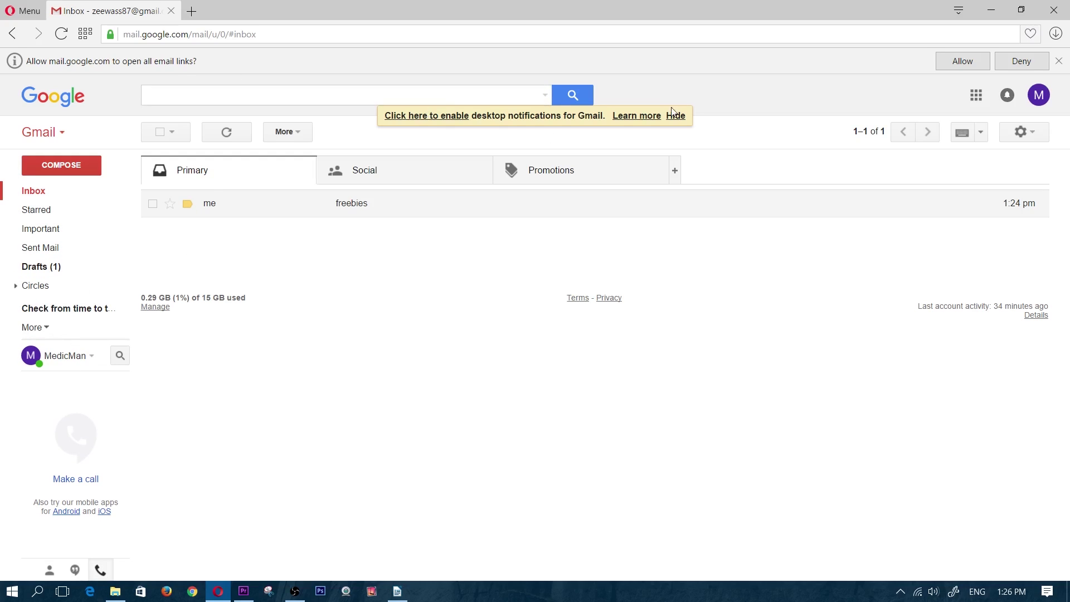
Open advanced search and fill the To field with the account's +soap address
left_click(390, 95)
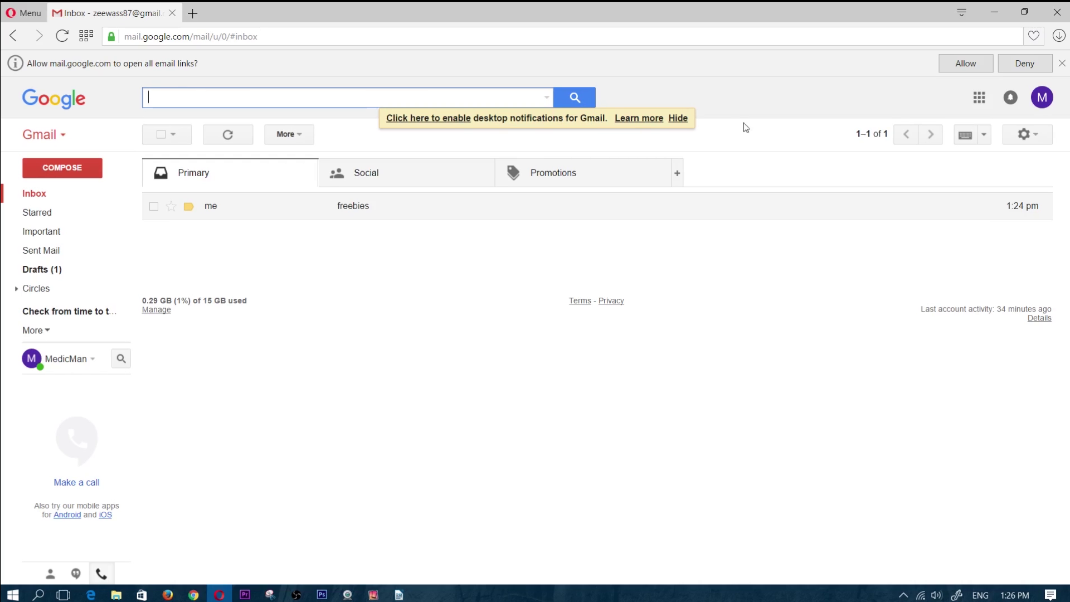
left_click(547, 101)
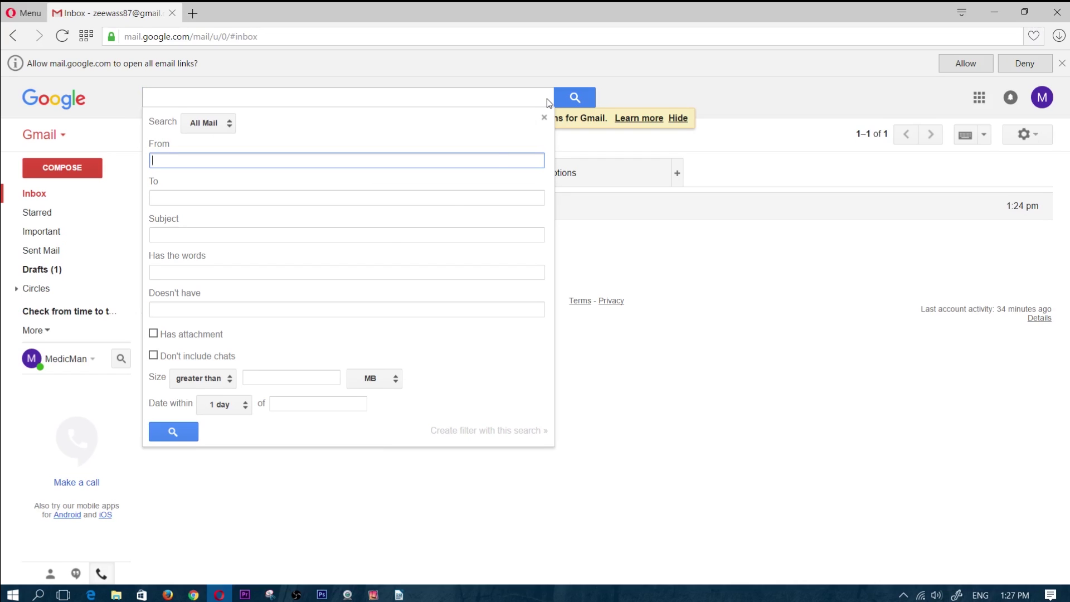
left_click(182, 194)
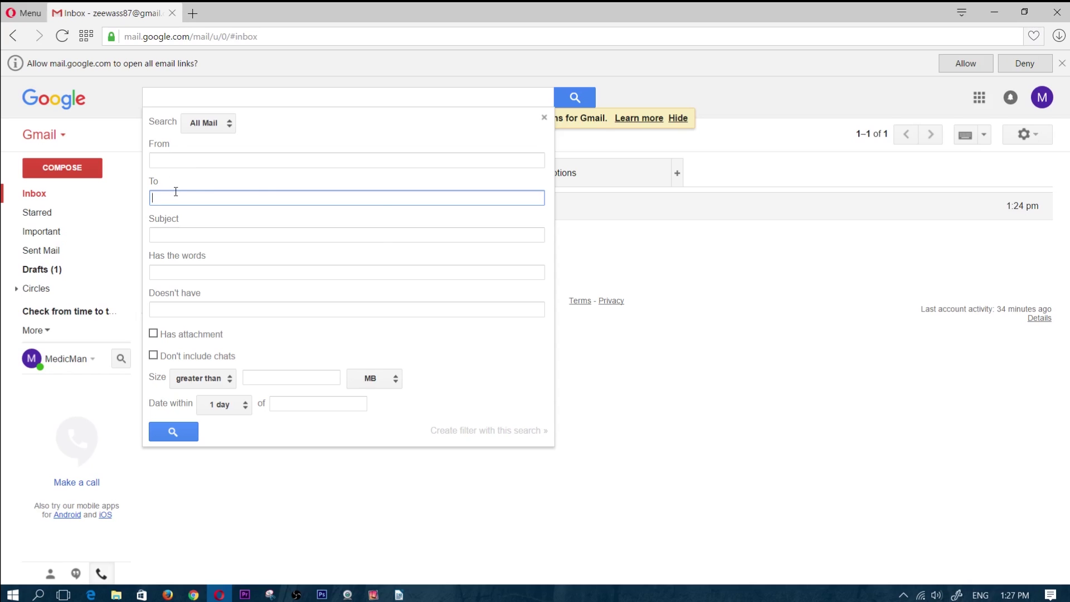
key("ctrl+v")
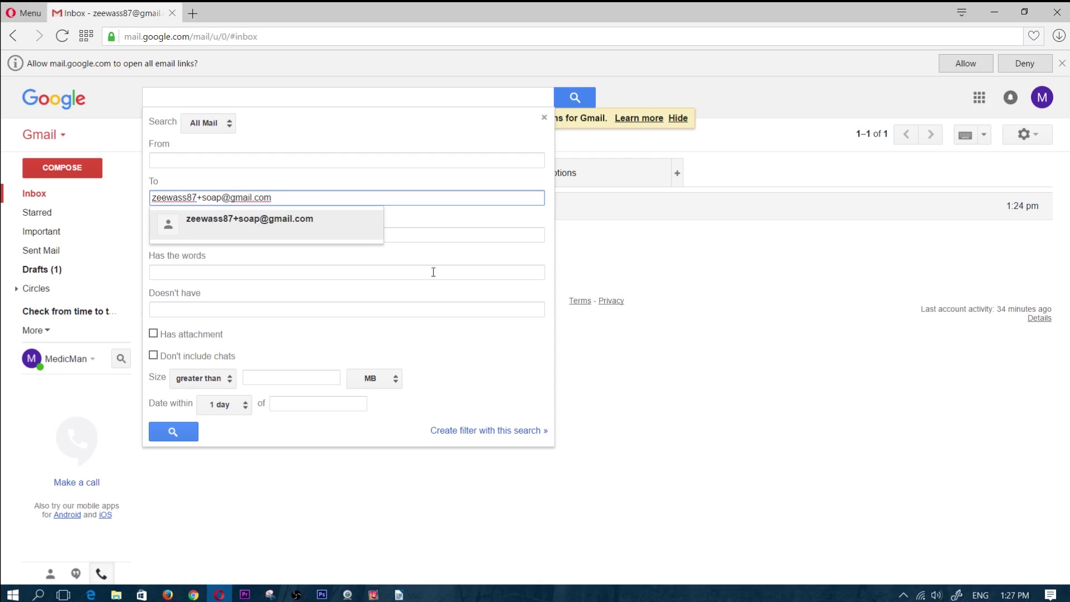
left_click(395, 271)
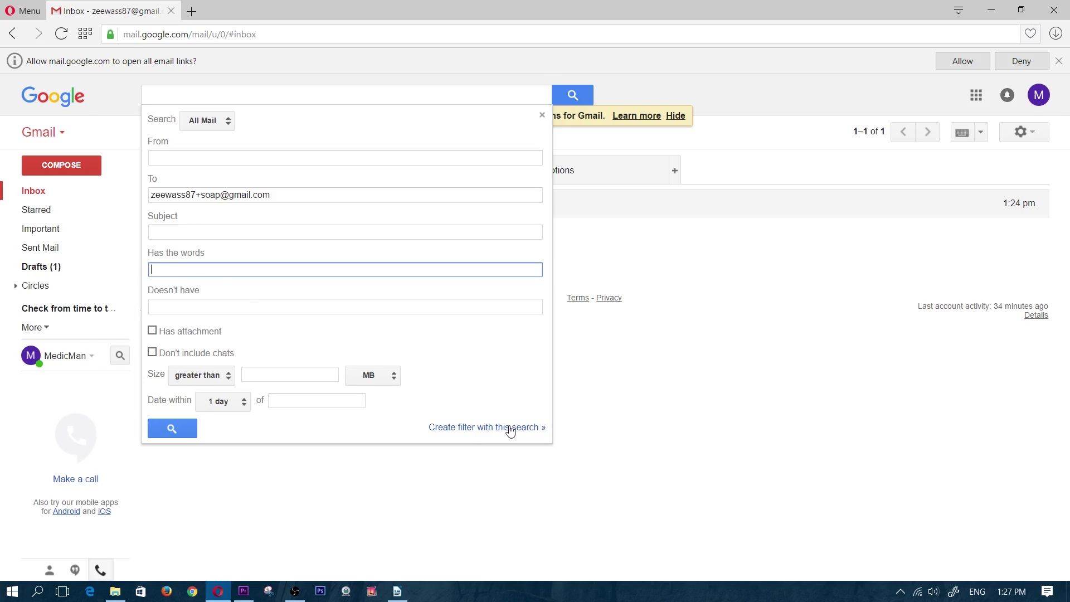
Turn the search into a filter with 'Skip the Inbox (Archive it)' and 'Apply the label' ticked
left_click(497, 428)
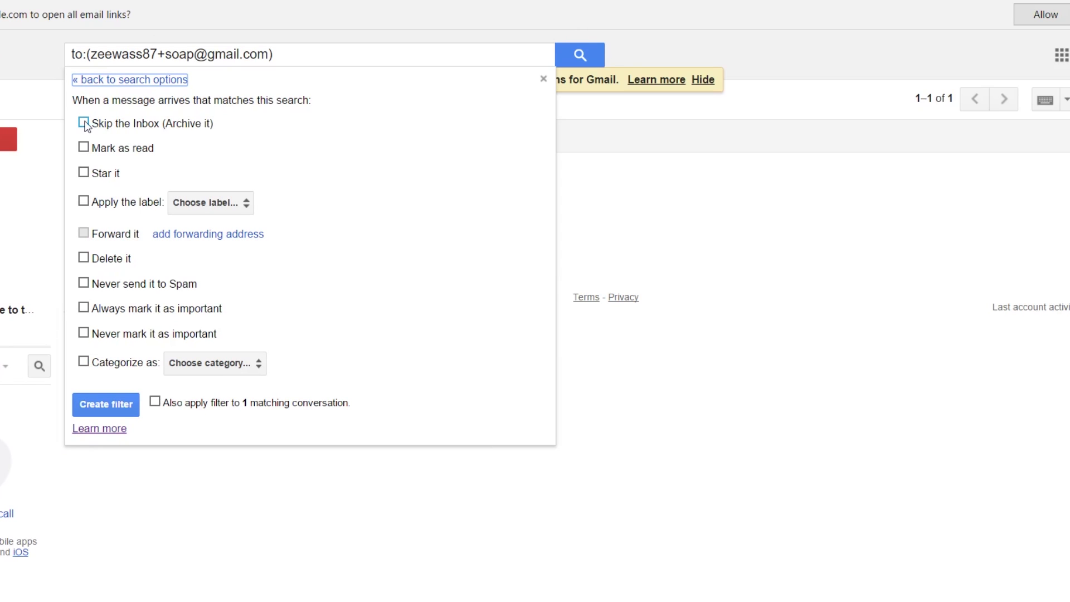
left_click(84, 123)
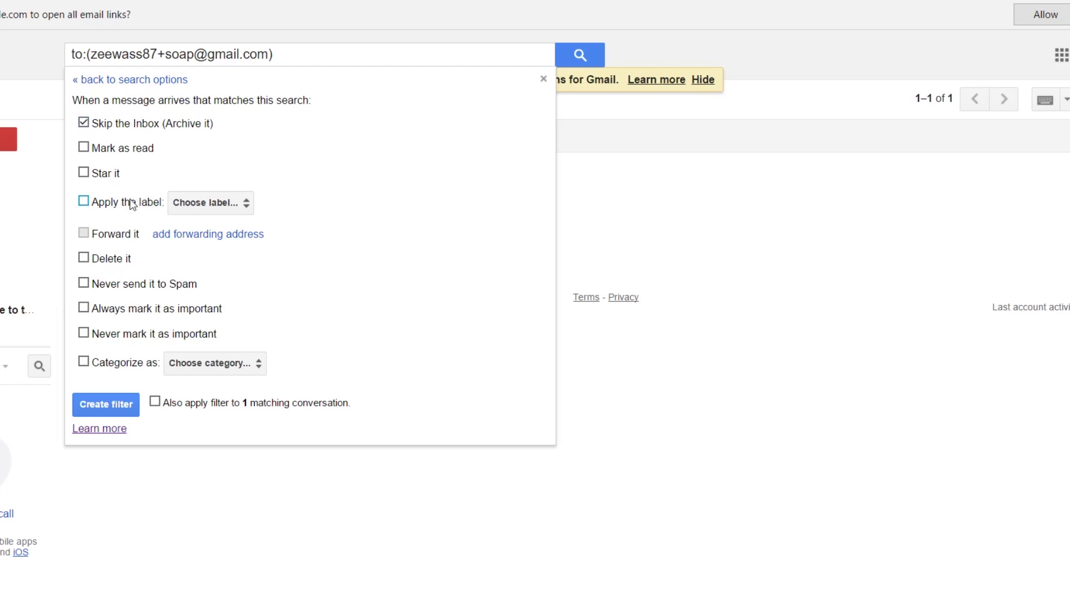
left_click(84, 201)
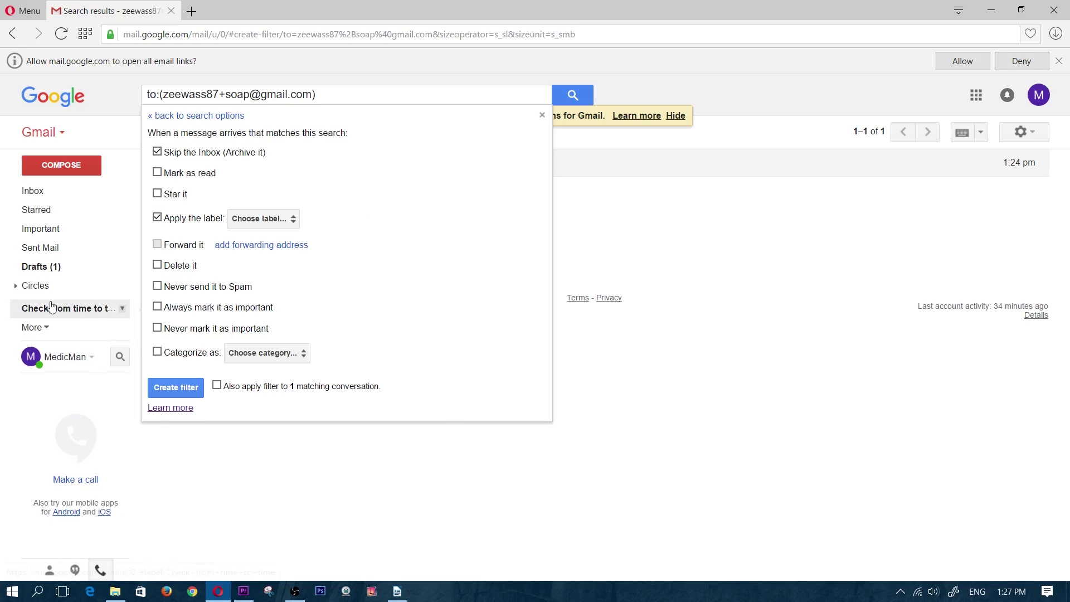
Create a new label 'deal site soap' as the filter's label and create the filter
left_click(284, 219)
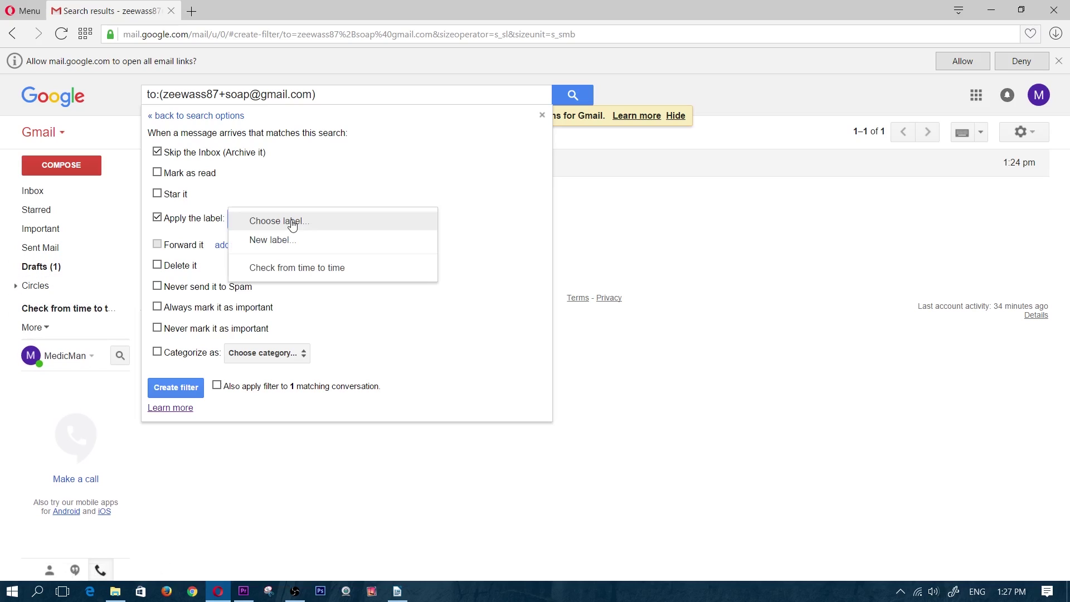
left_click(491, 336)
left_click(288, 224)
left_click(271, 244)
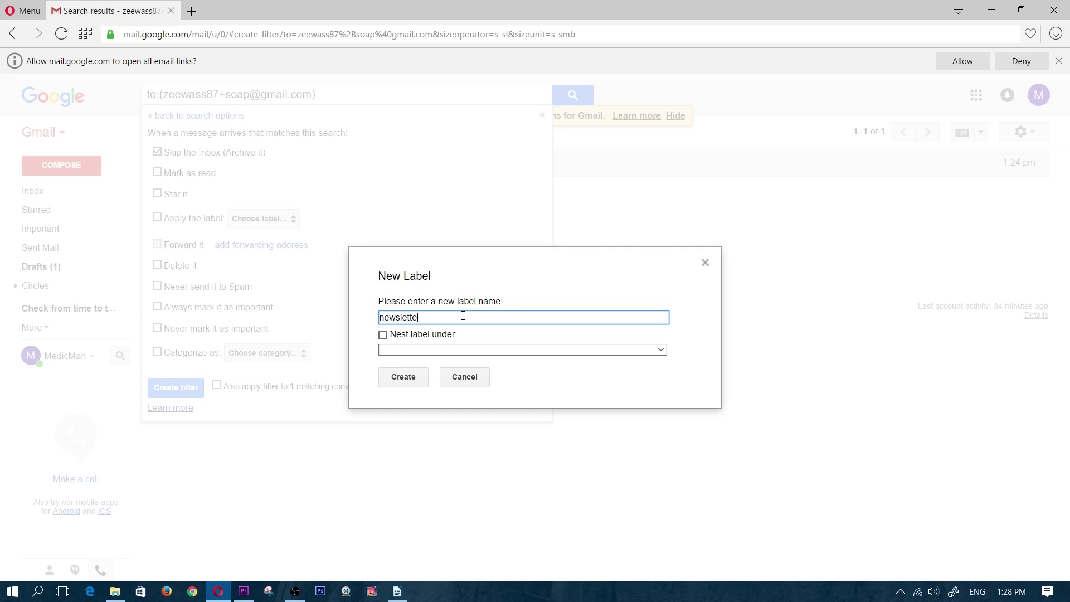
type("newslett")
key("BackSpace")
key("BackSpace")
key("BackSpace")
key("BackSpace")
key("BackSpace")
key("BackSpace")
key("BackSpace")
type("deal")
left_click(406, 377)
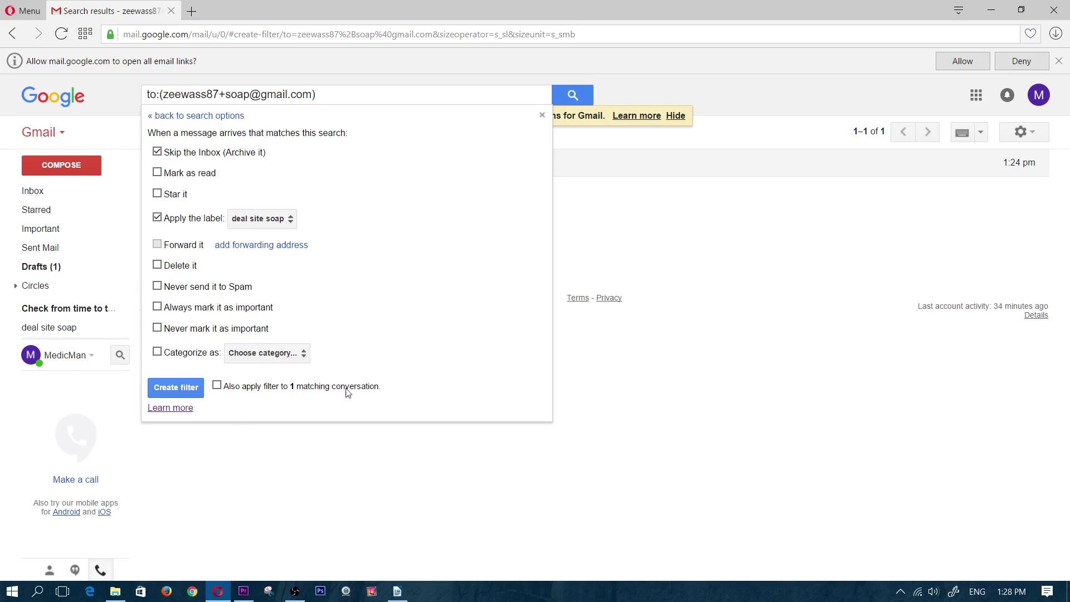
left_click(180, 390)
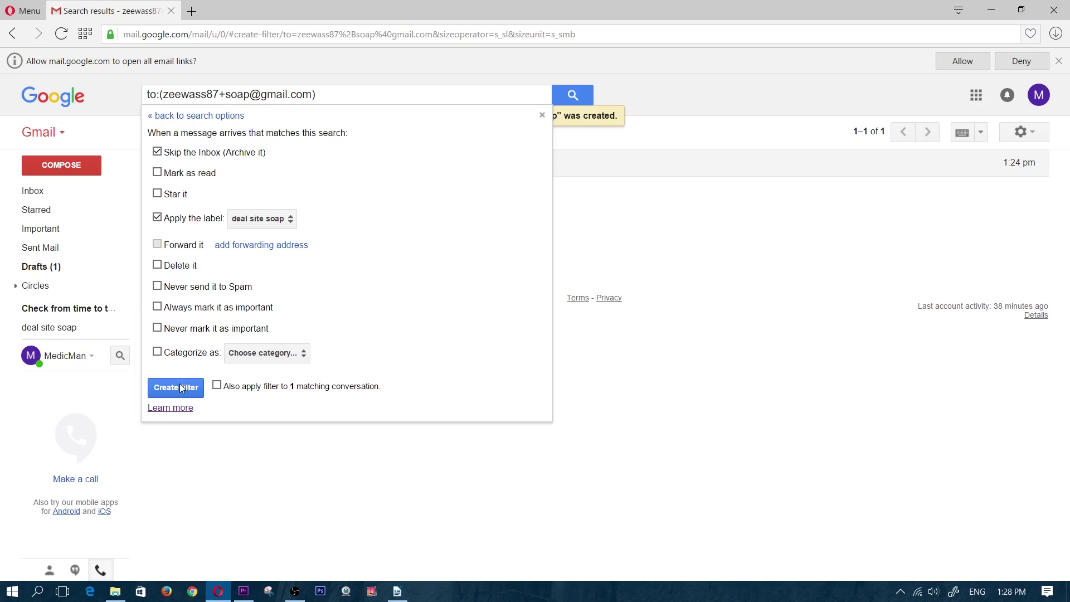
Confirm the filter and set the 'deal site soap' label colour to red
left_click(180, 389)
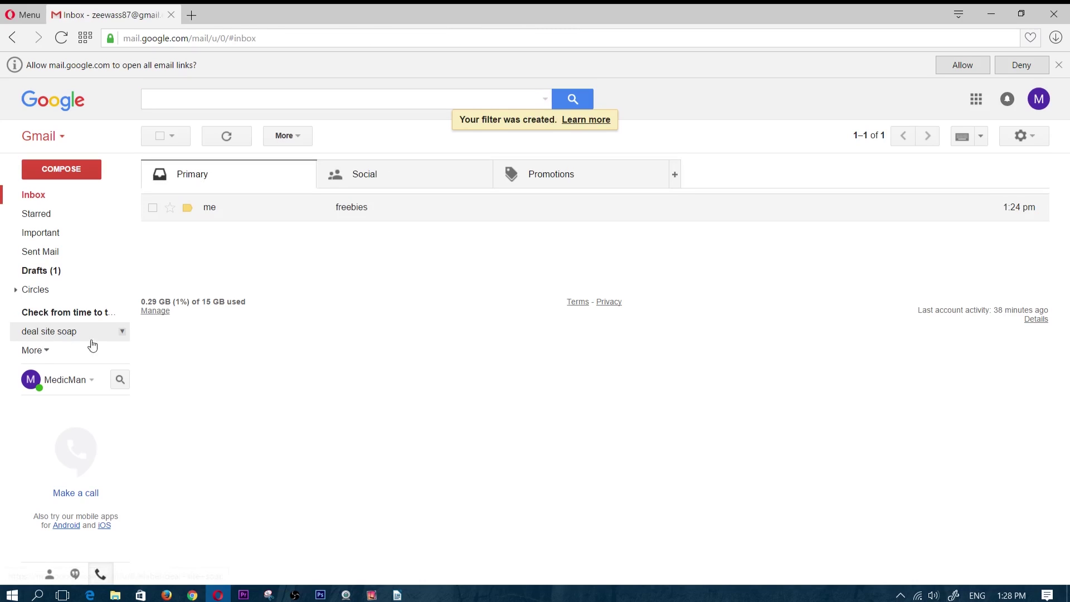
left_click(121, 333)
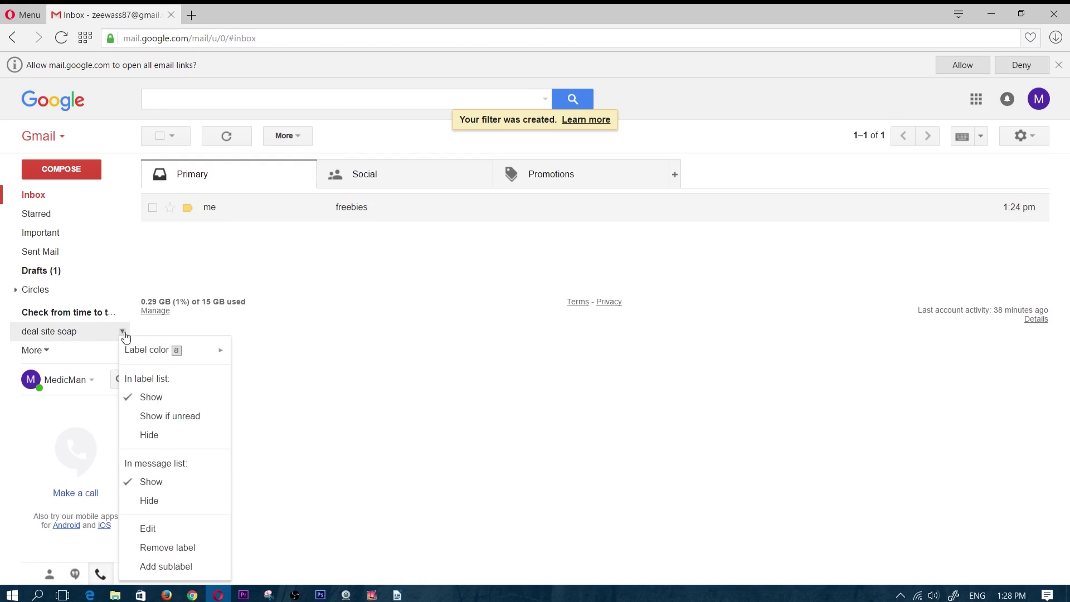
mouse_move(195, 350)
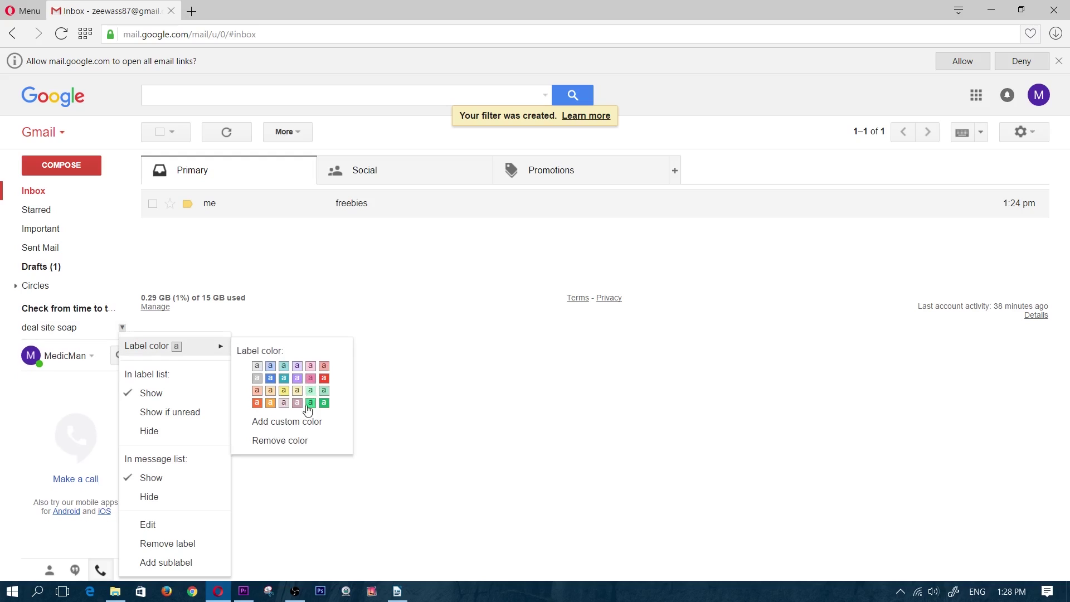
left_click(324, 379)
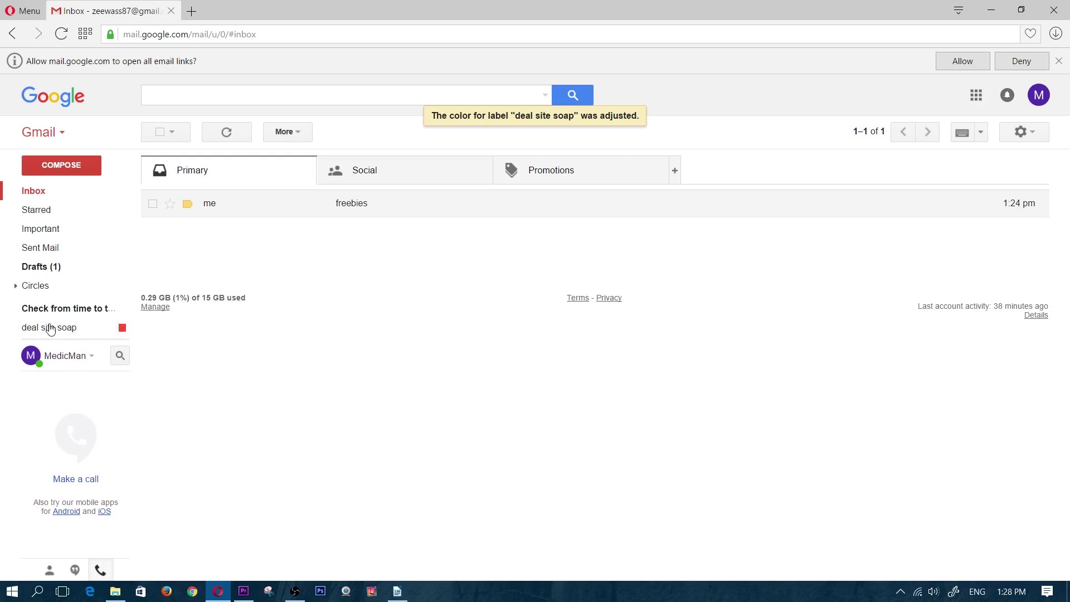
Send a 'free soap' email to the +soap address with body 'click here to get free soeap'
left_click(34, 190)
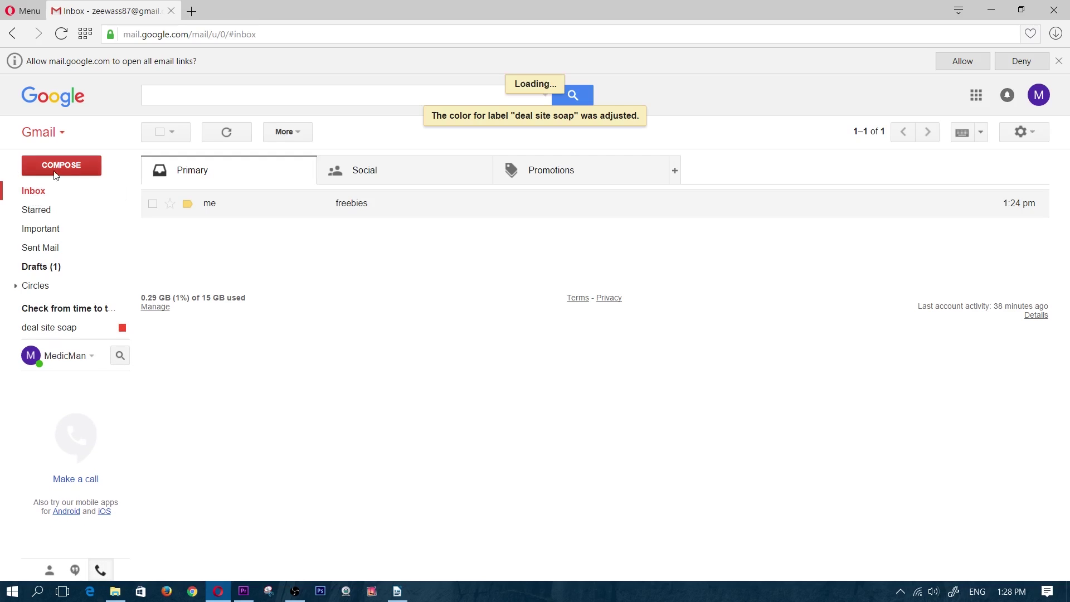
left_click(56, 166)
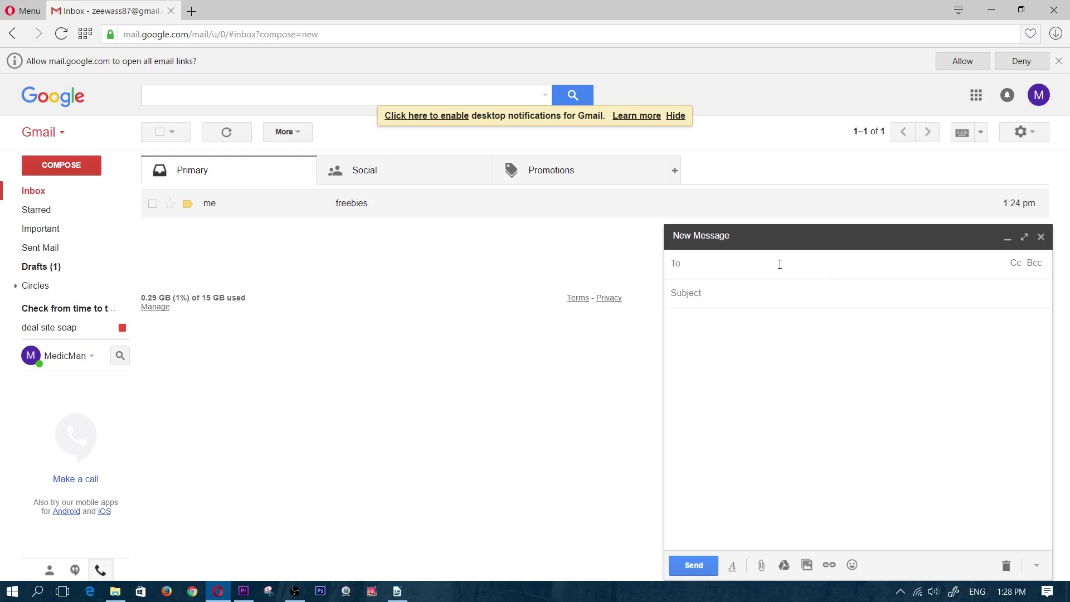
key("ctrl+v")
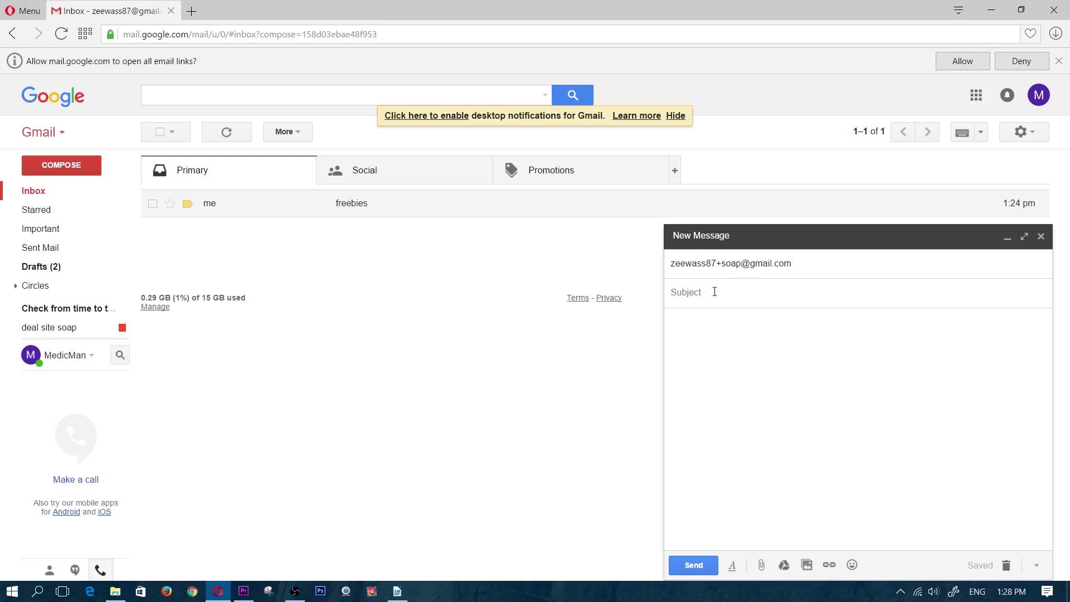
type("free soap")
left_click(702, 324)
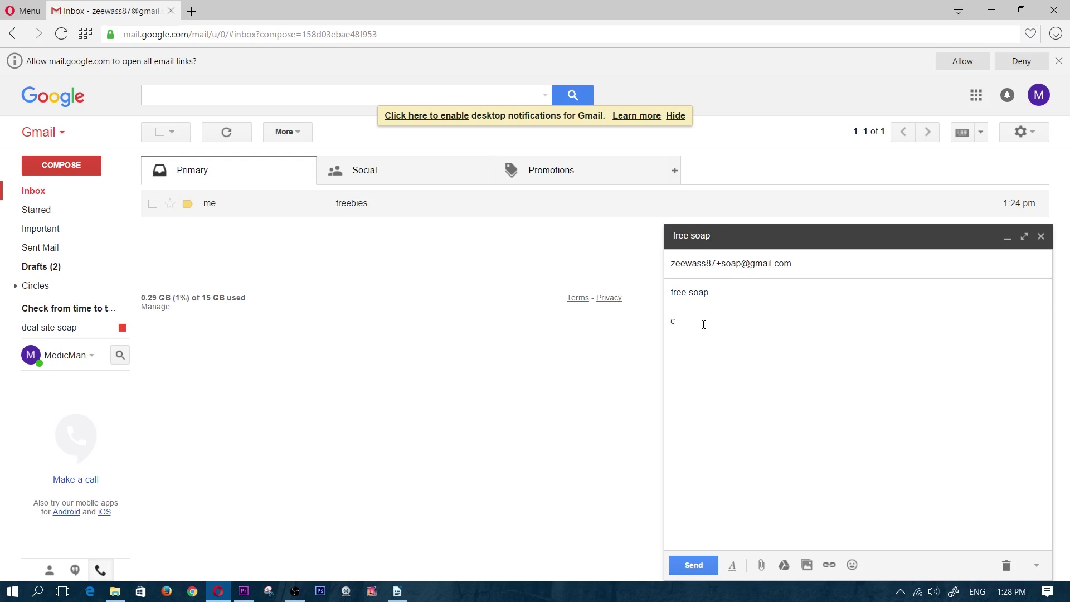
type("click here to get free soeap")
left_click(698, 566)
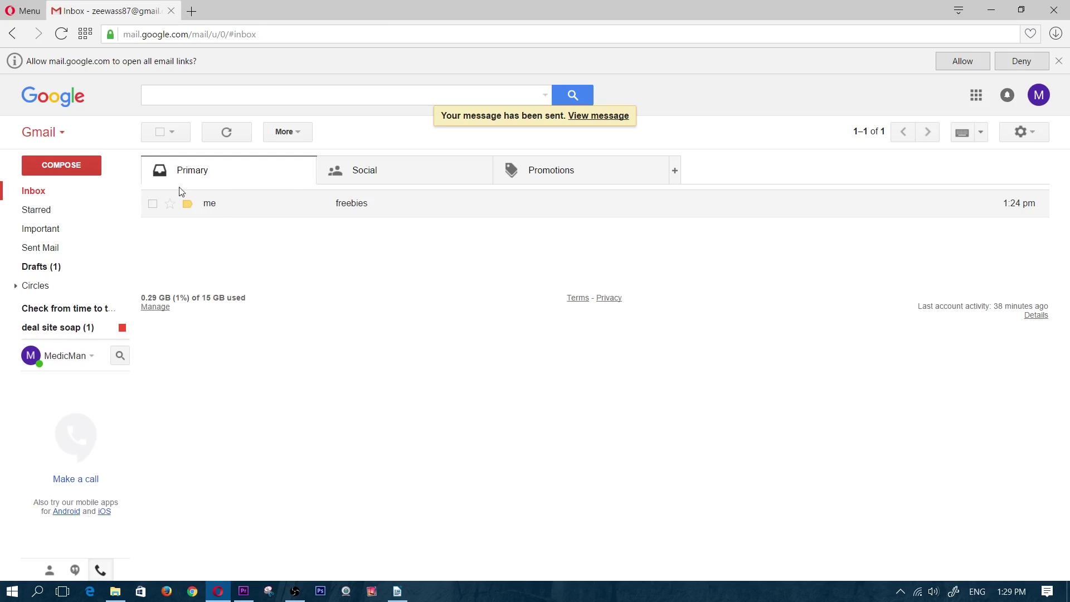
Reload the mailbox and open the 'deal site soap' label to find the free soap message
left_click(61, 34)
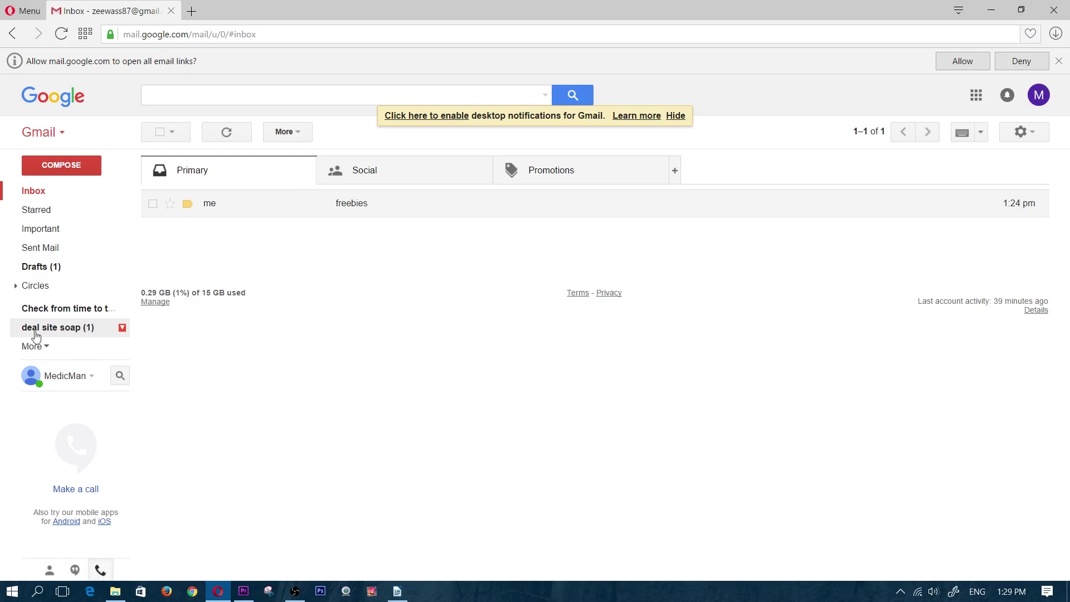
left_click(60, 333)
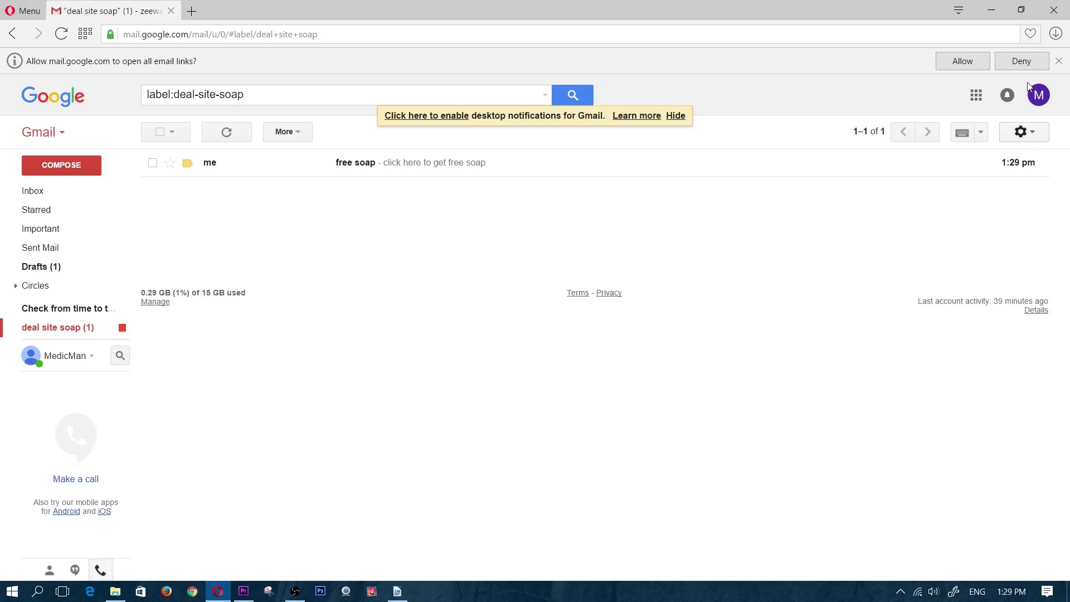
left_click(1043, 134)
Delete the +soap filter in Filters and Blocked Addresses, then reopen the 'deal site soap' label
left_click(988, 271)
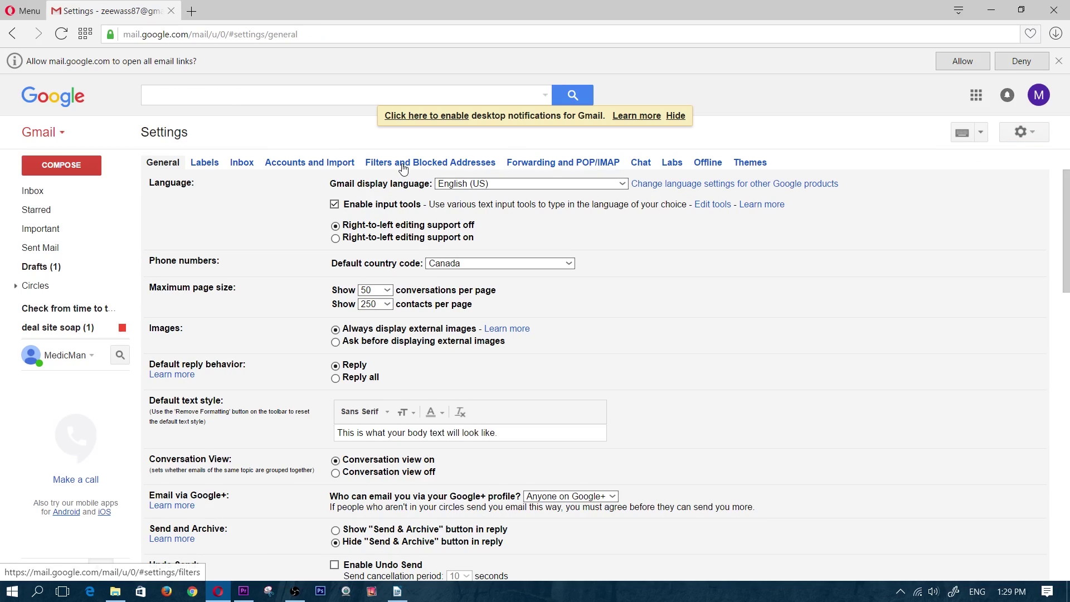
left_click(402, 166)
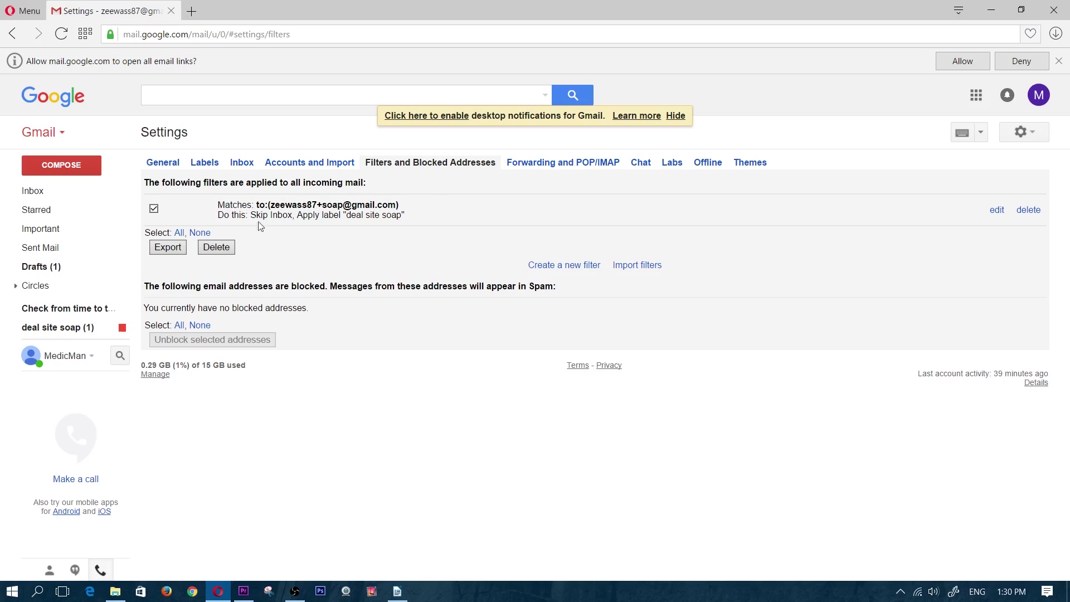
left_click(221, 250)
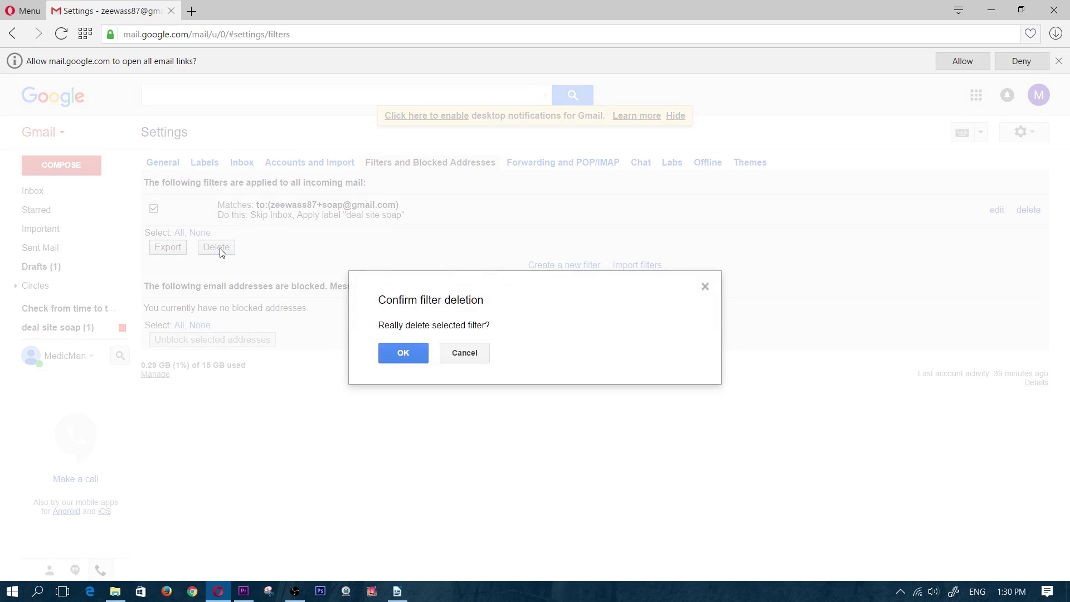
left_click(403, 352)
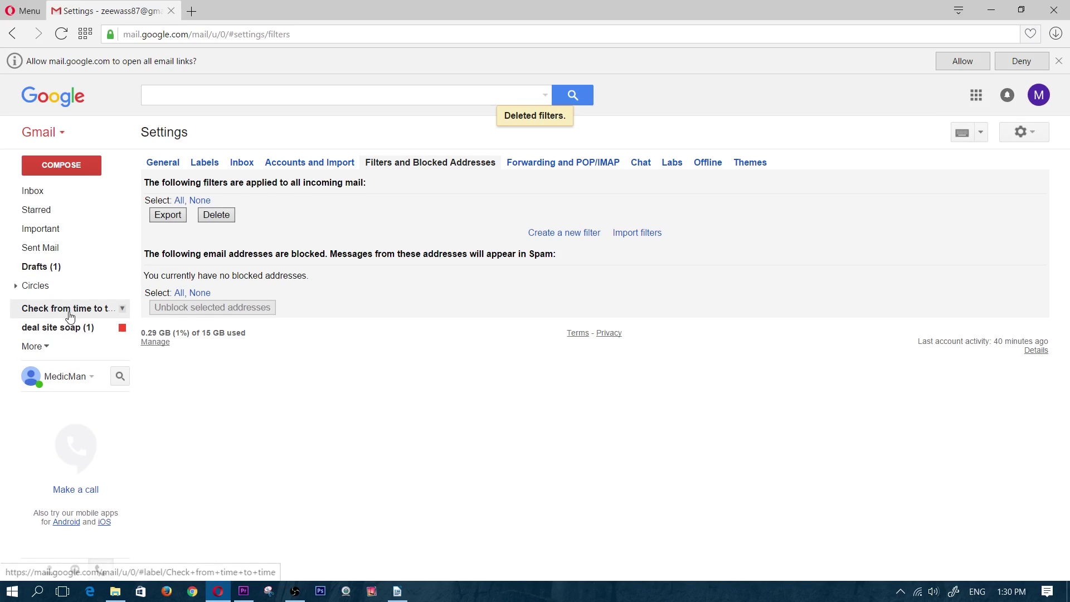
left_click(66, 329)
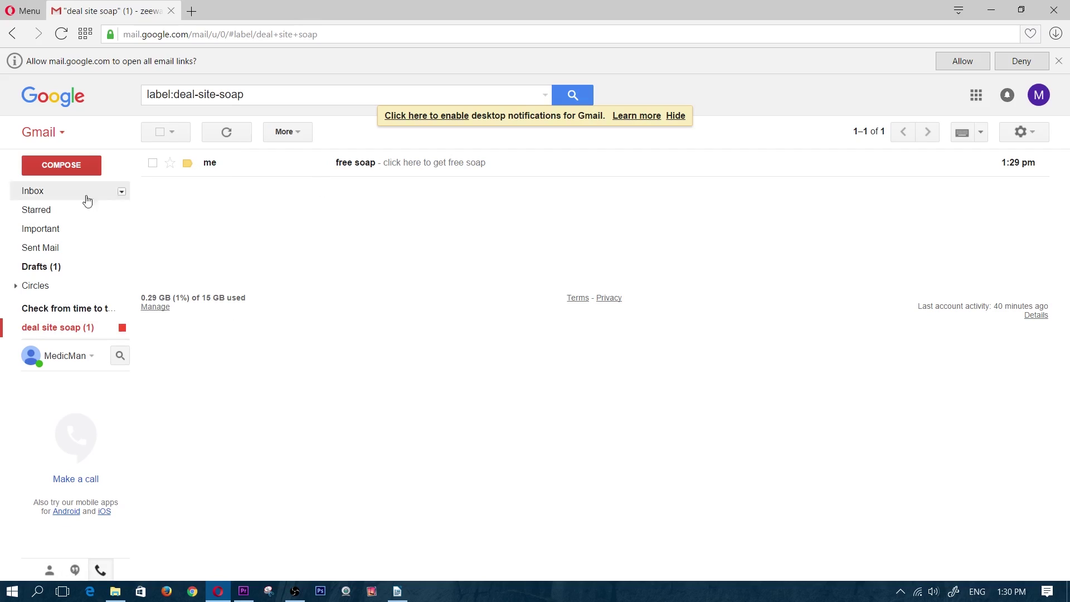
Send '232435435' with body 'test 123' to the +soap address and check it in the Inbox
left_click(65, 166)
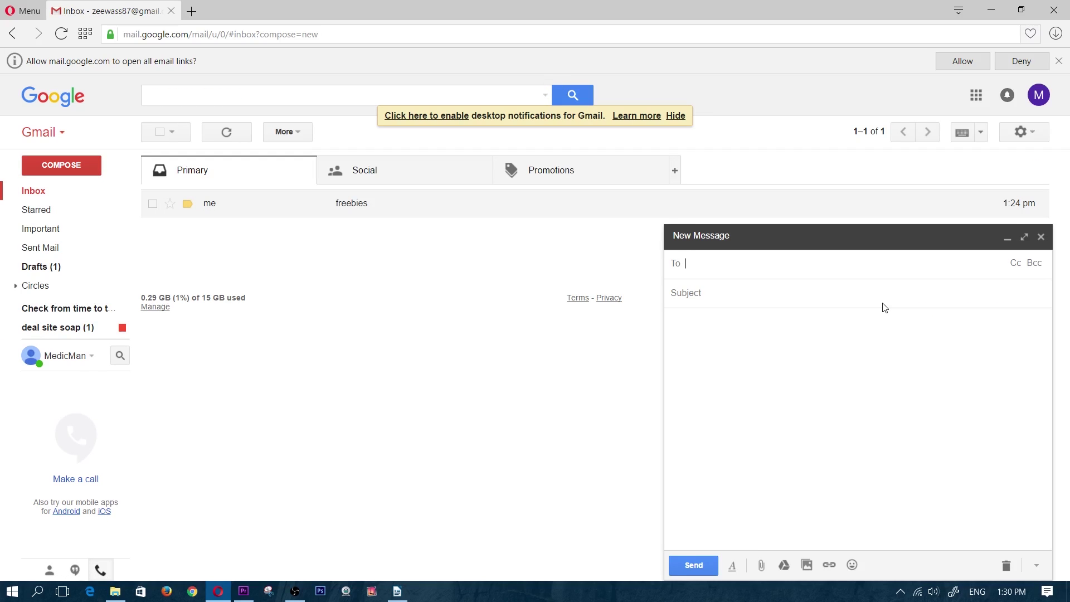
key("ctrl+v")
left_click(702, 326)
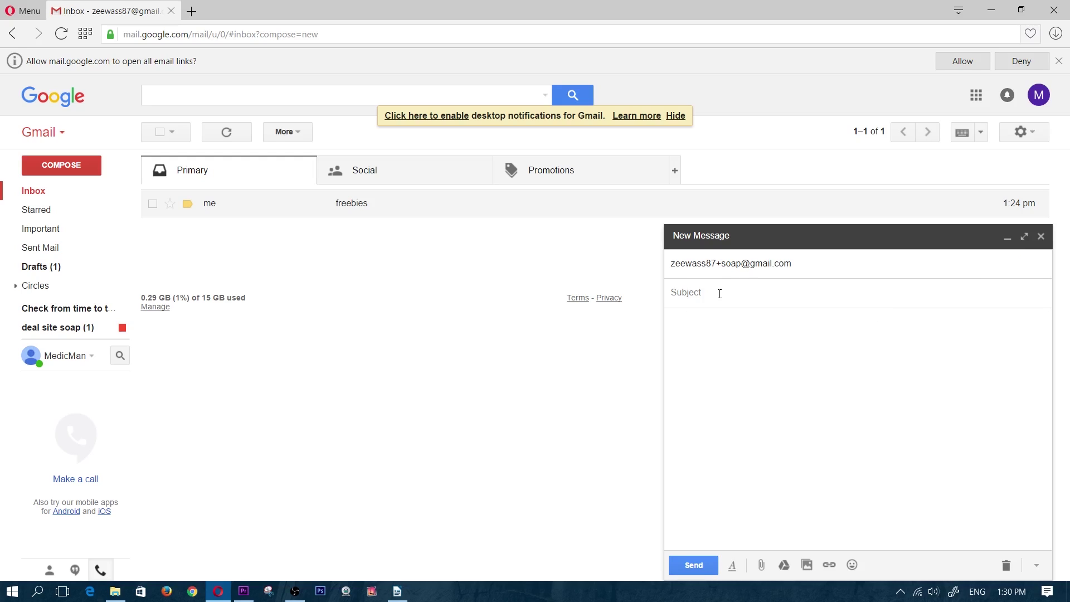
type("test 123")
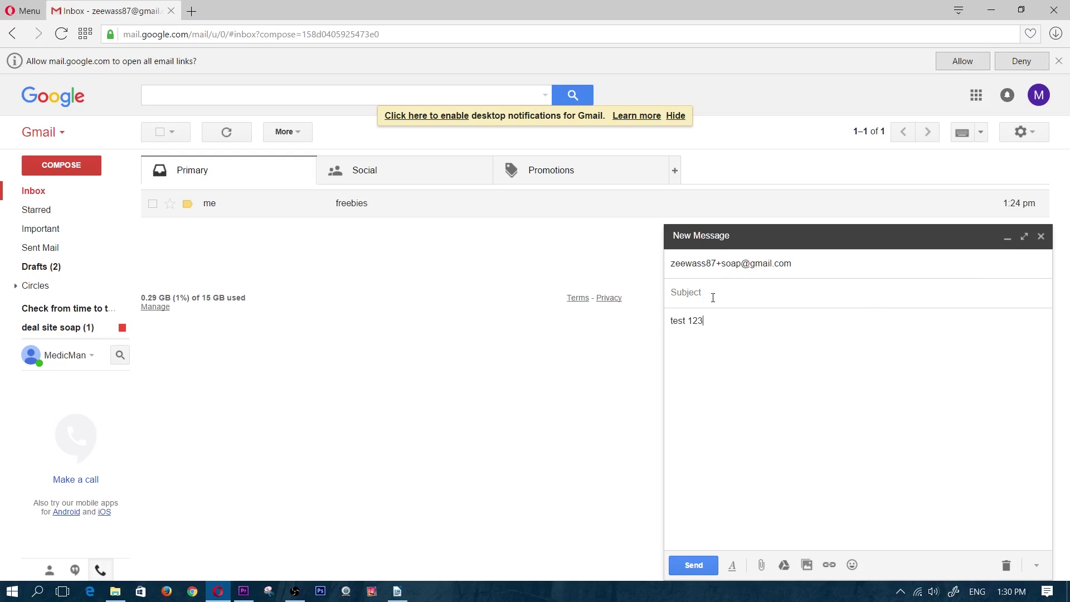
left_click(713, 297)
type("232435435")
left_click(691, 565)
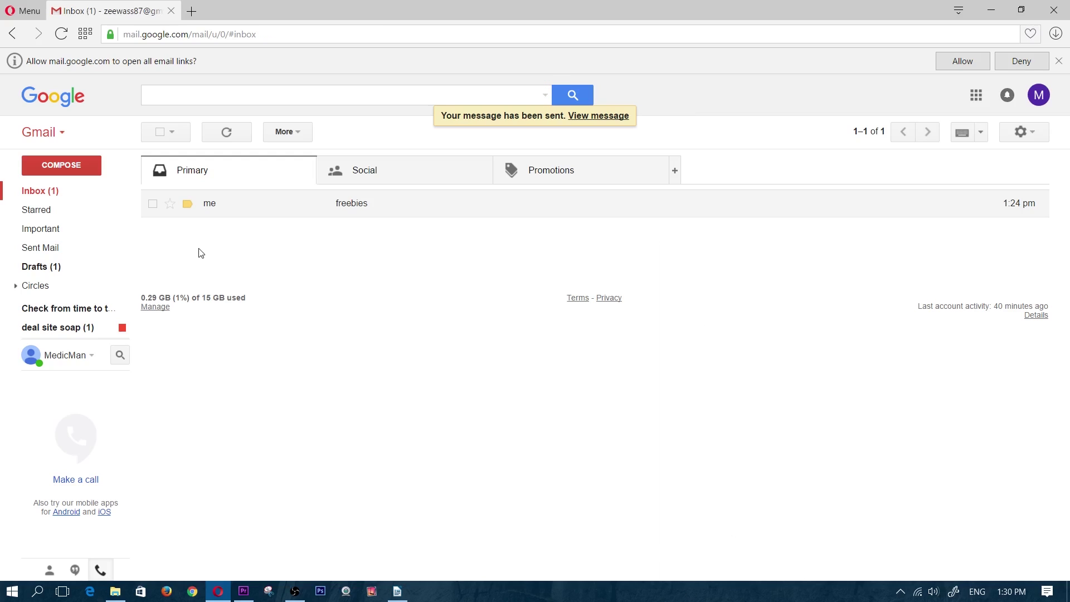
left_click(40, 192)
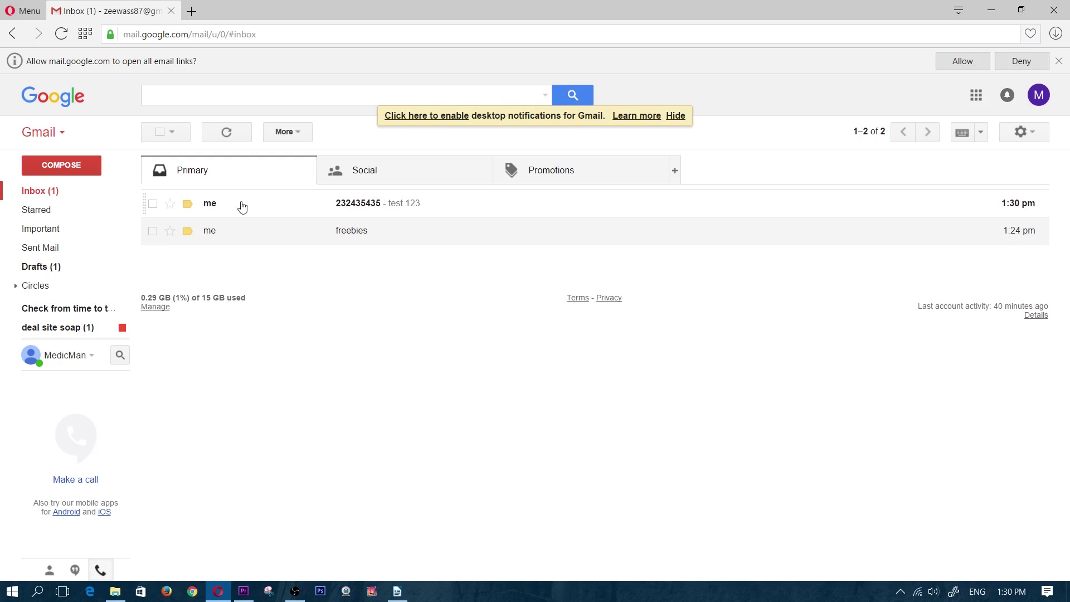